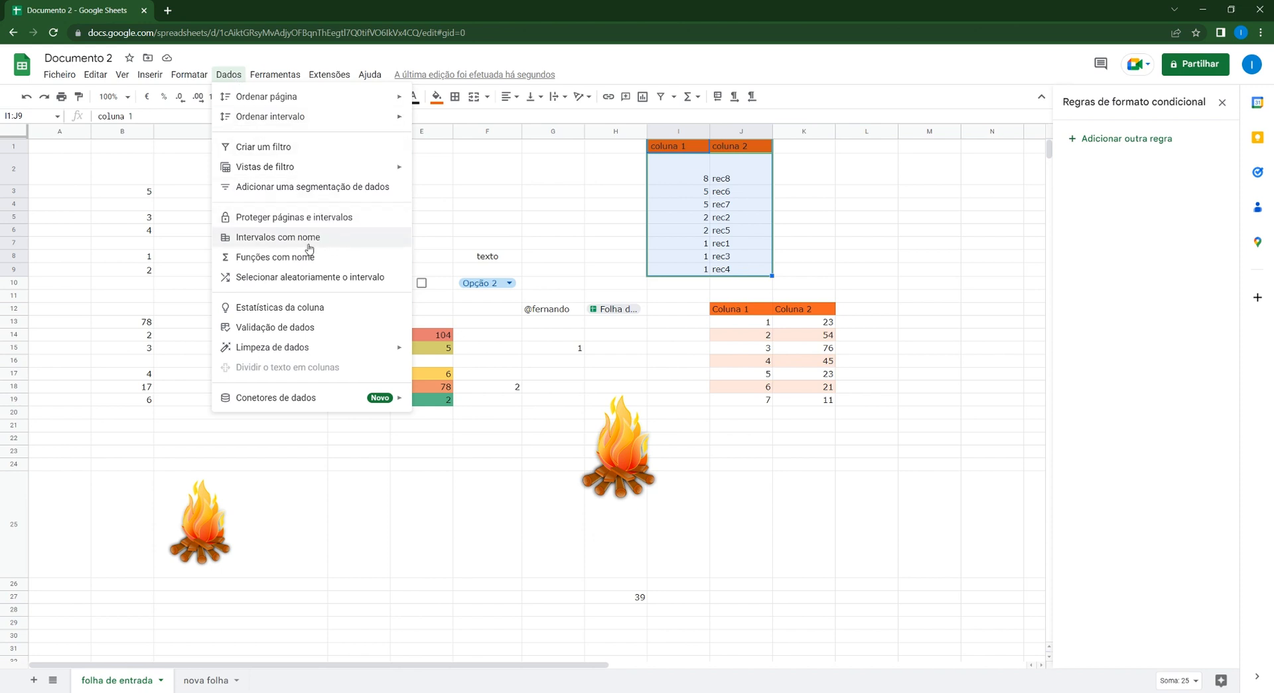
- Start a new named range from the selected cells and name it Intervalo1
click(302, 241)
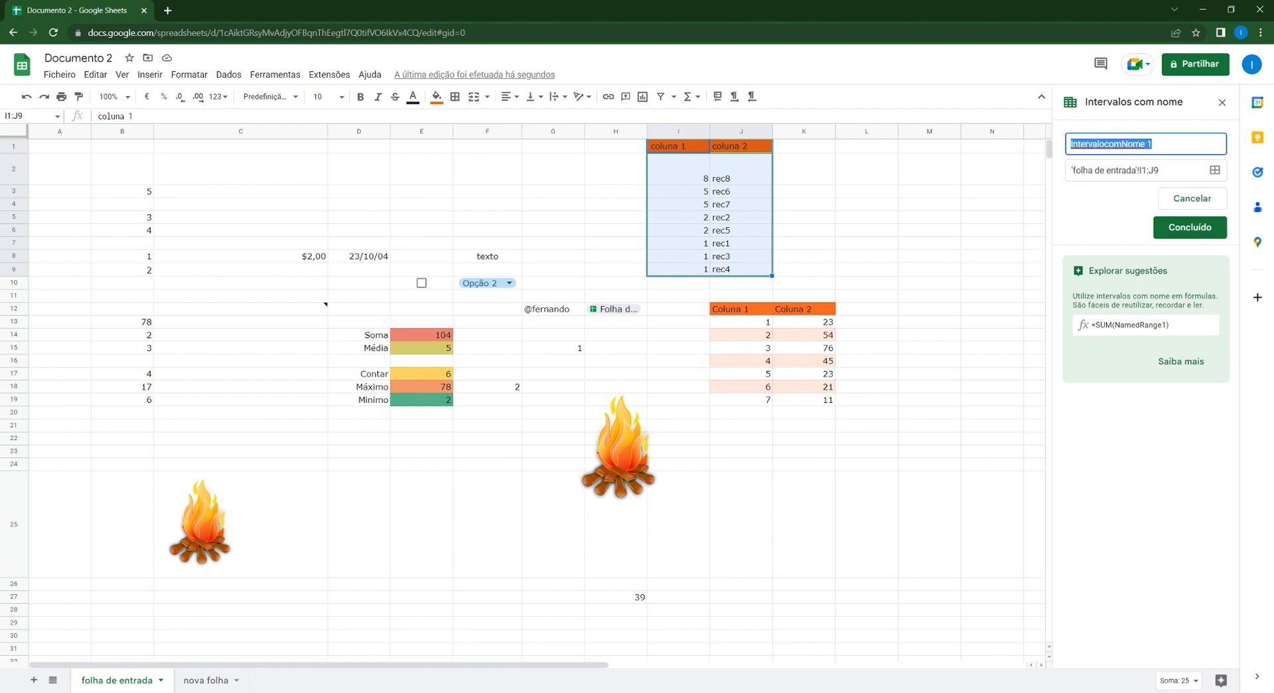
key(Tab)
key(shift+Tab)
text(Intervao)
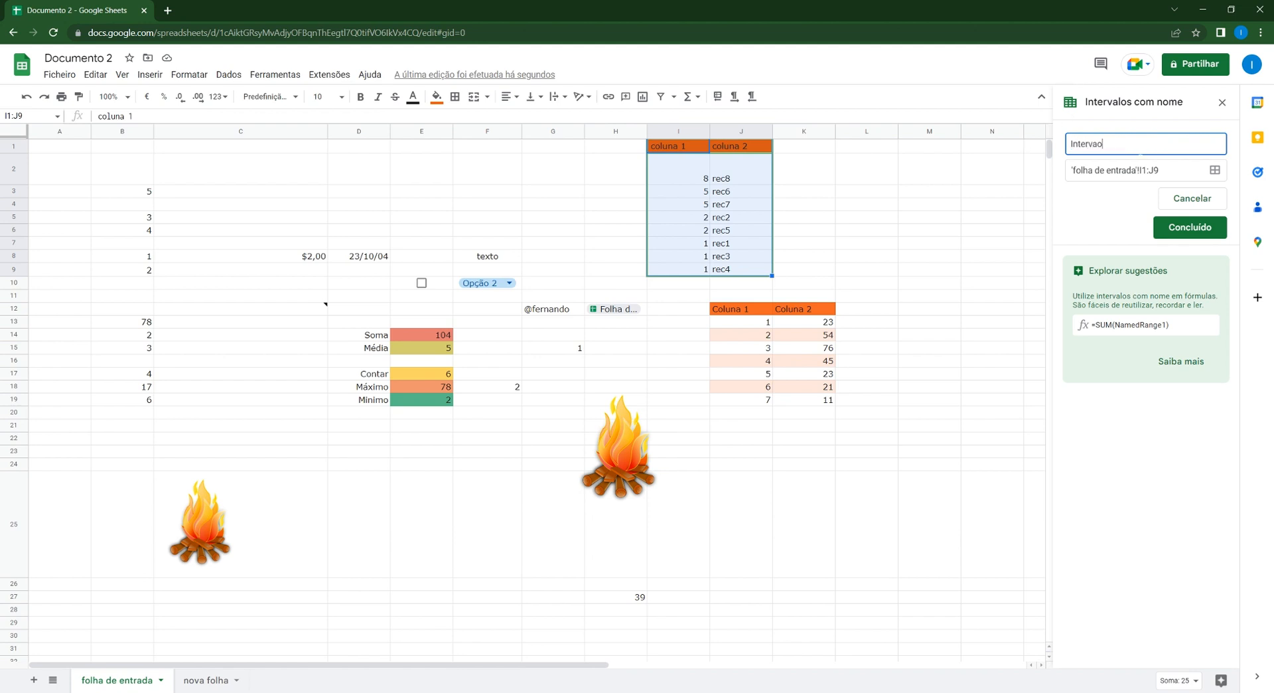
key(BackSpace)
text(lo1)
- Set the range of Intervalo1 to K13:K19 on the sheet 'folha de entrada' and save the named range
click(1215, 170)
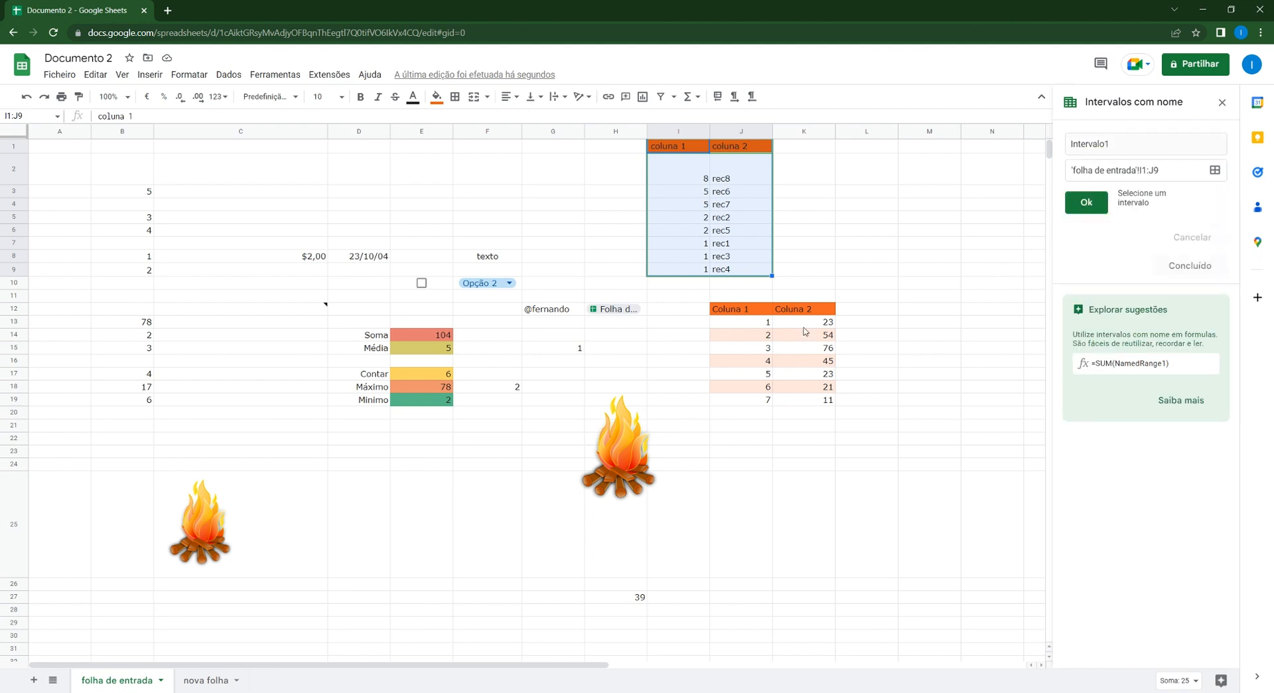
drag(806, 327, 819, 403)
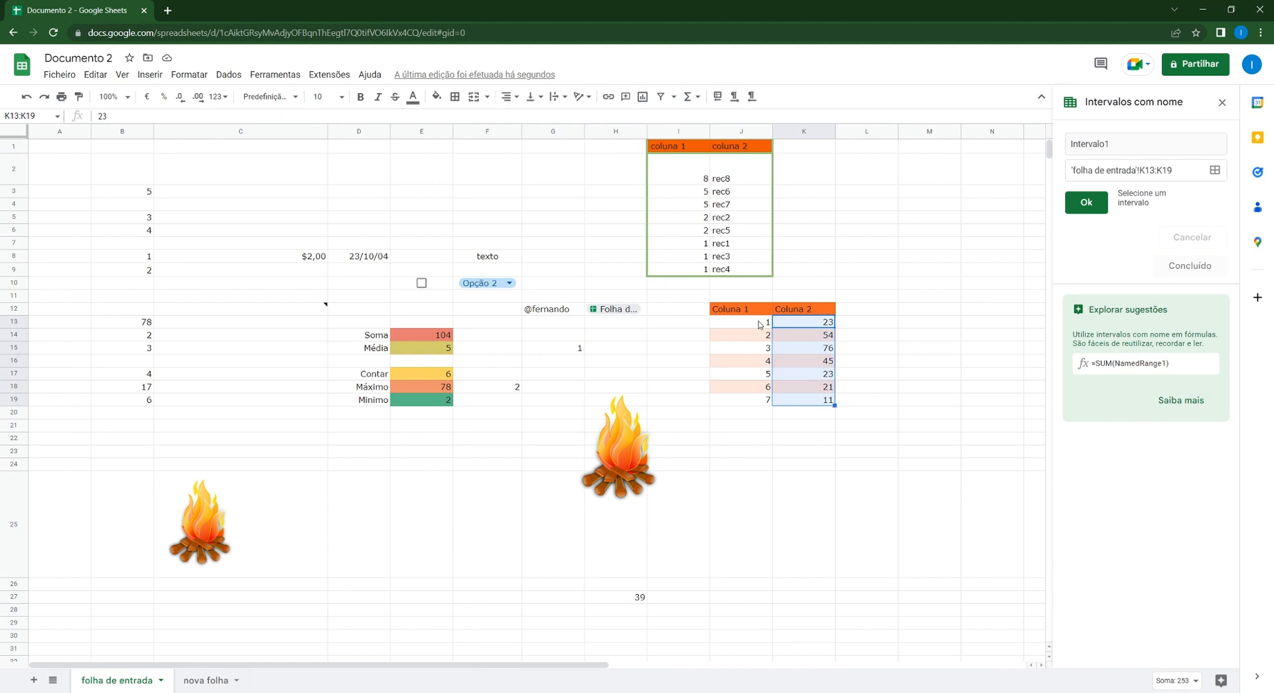
click(1086, 208)
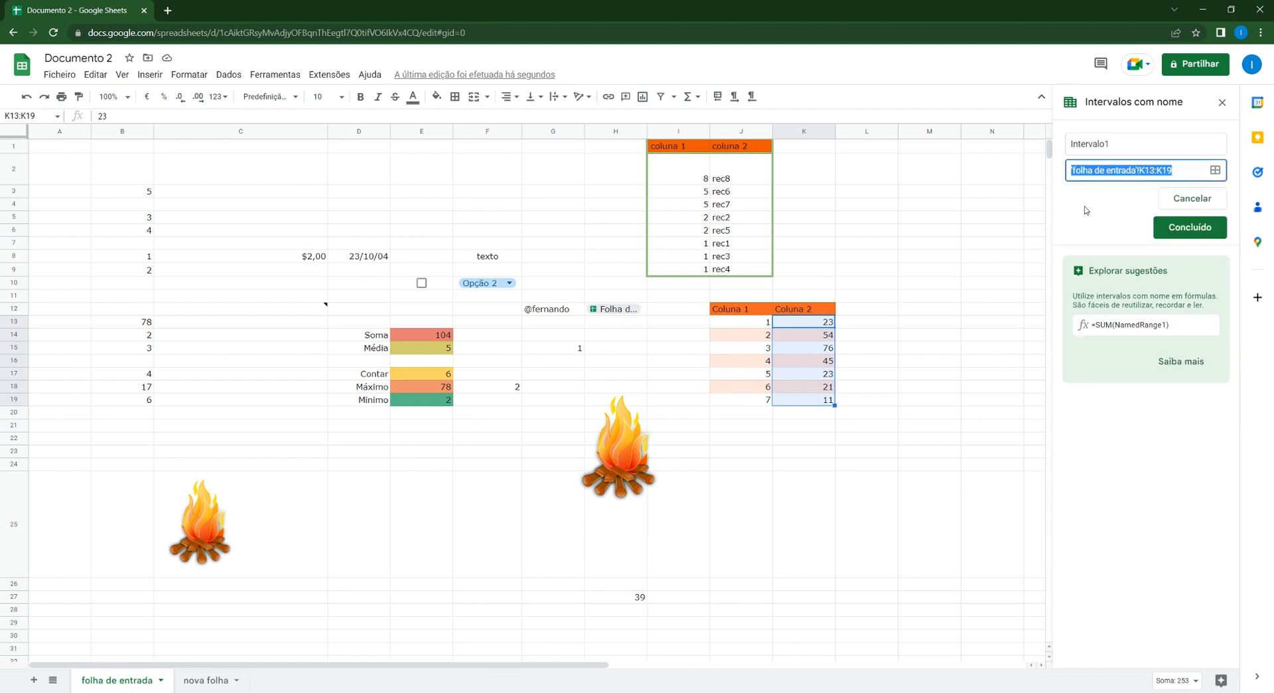
click(1188, 230)
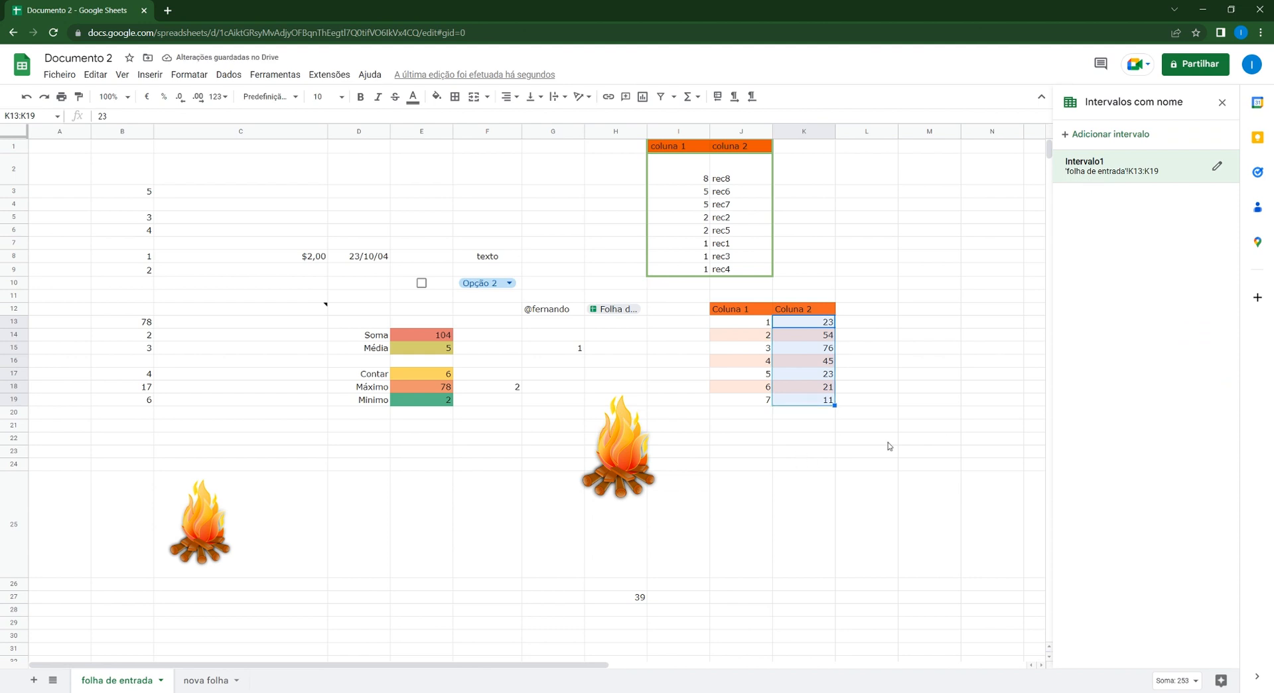
- Enter the formula =SUM(intervalo1) in cell K22 to total the named range
click(800, 442)
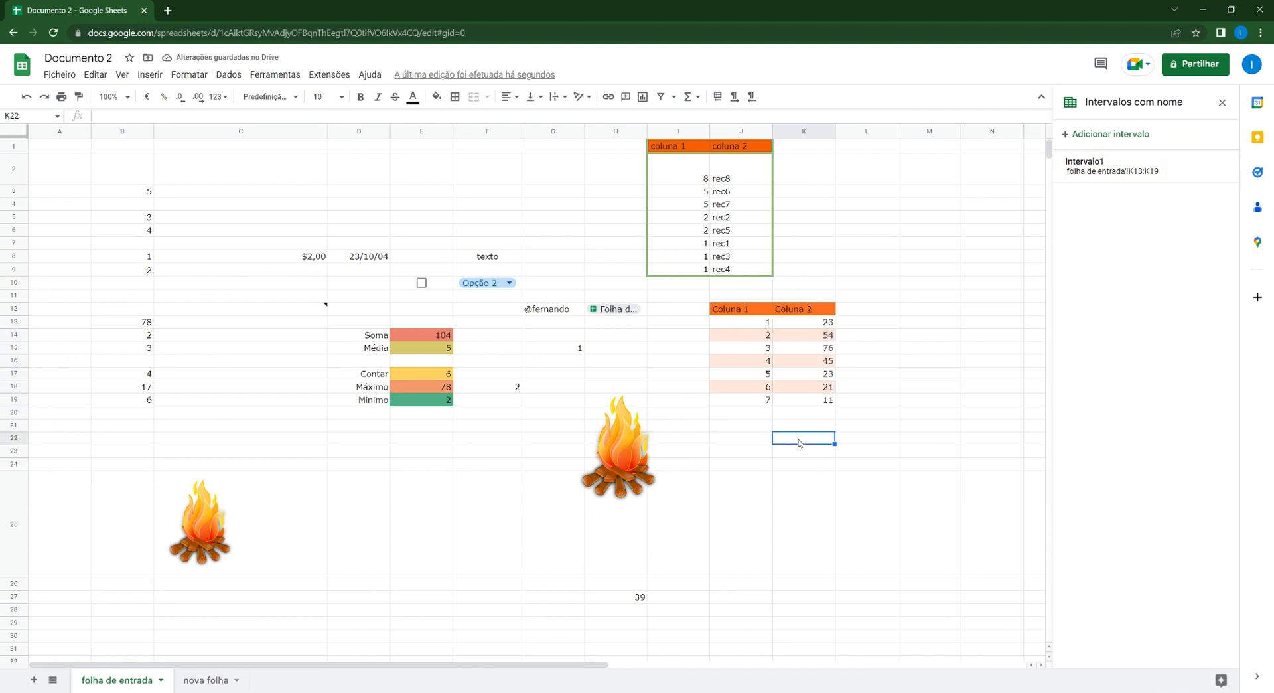
text(=)
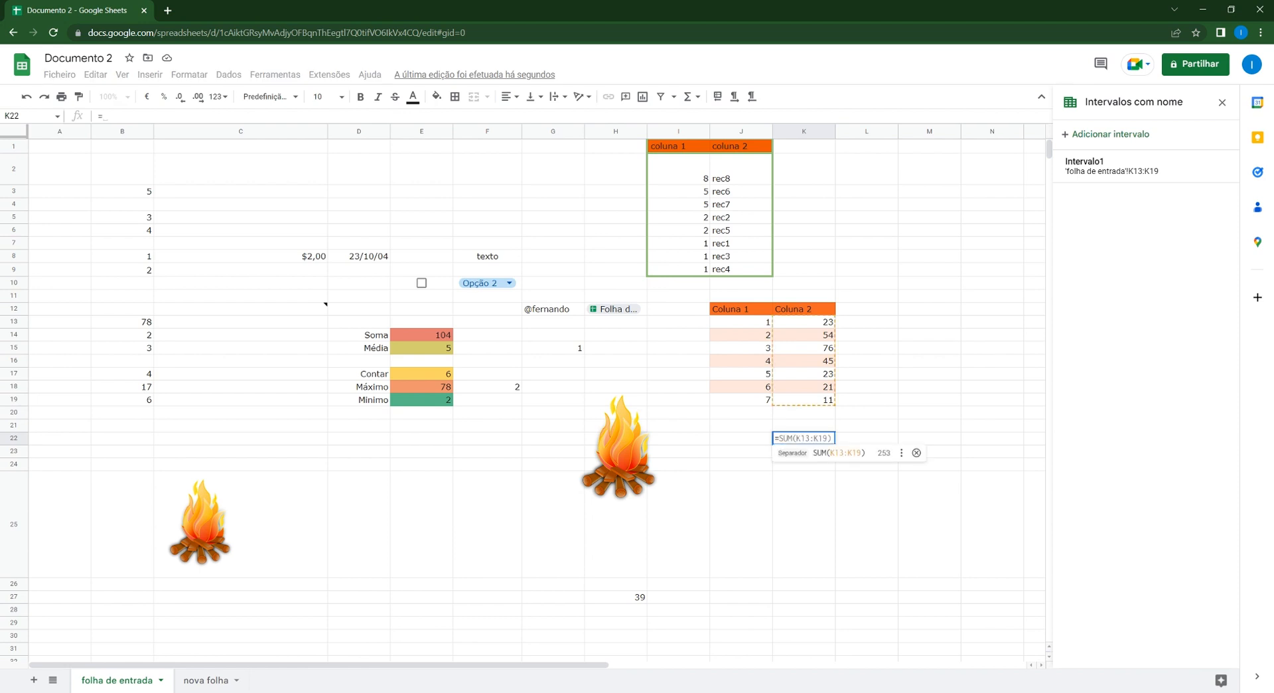
text(SUM)
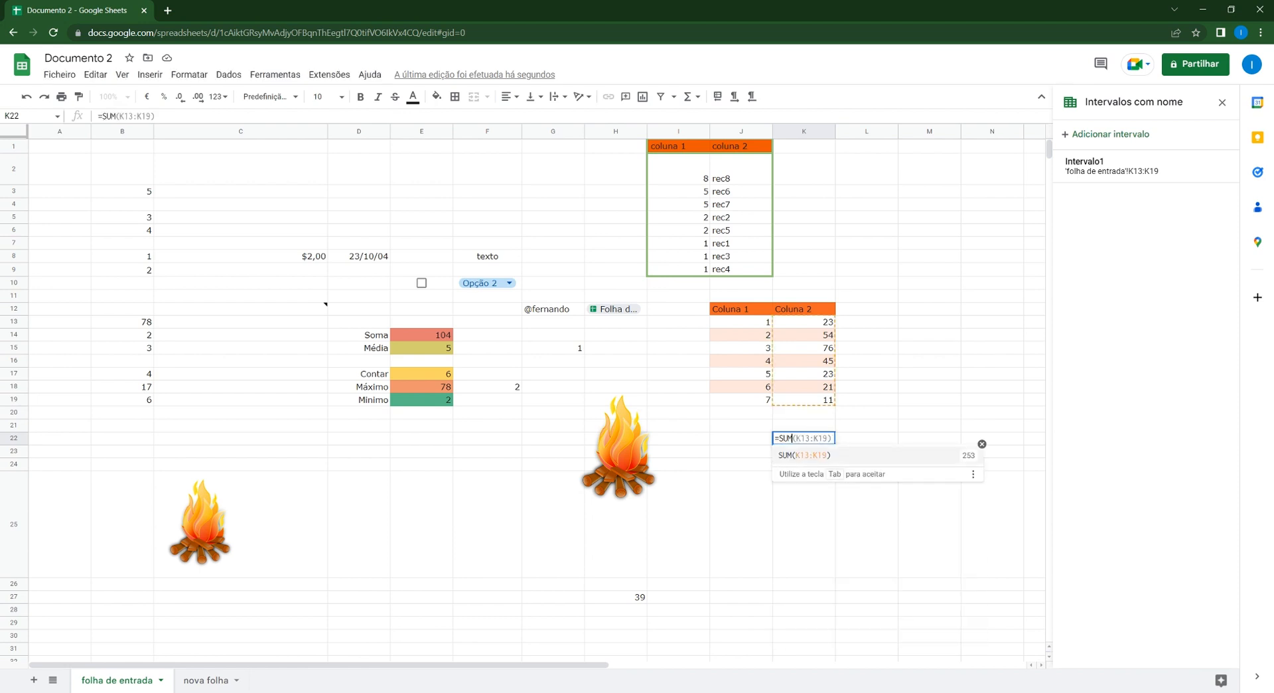
text(()
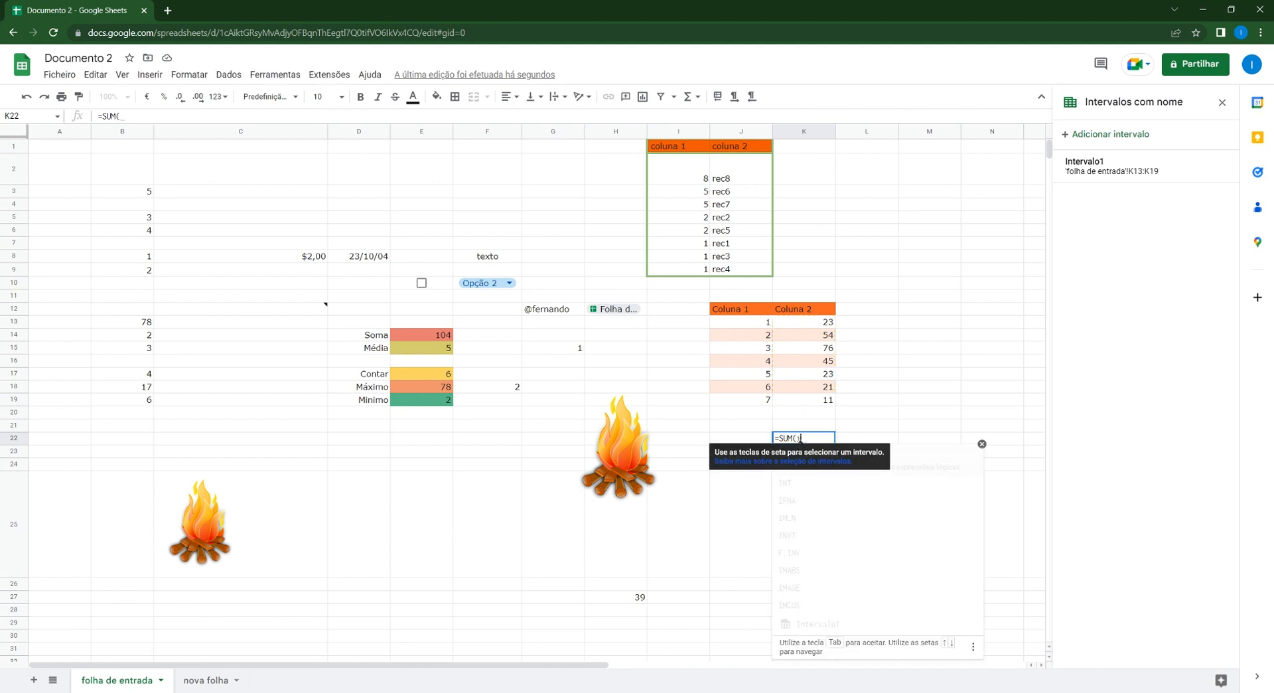
text(intervalo1)
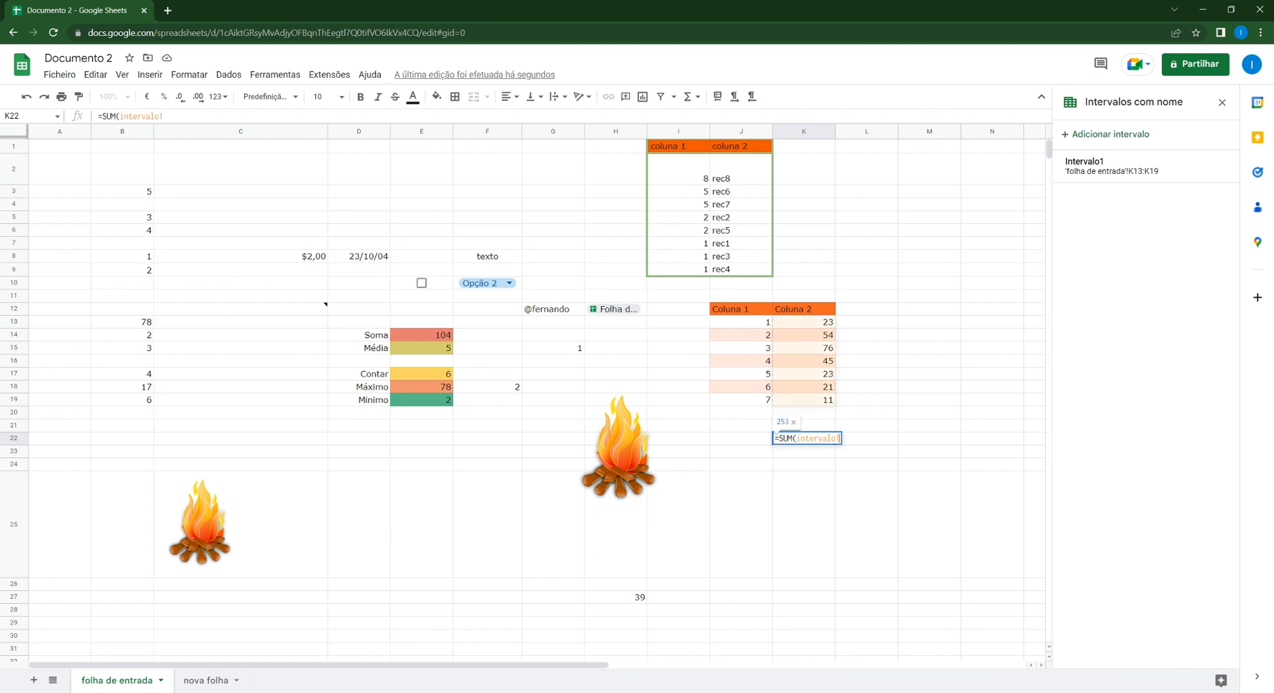
text())
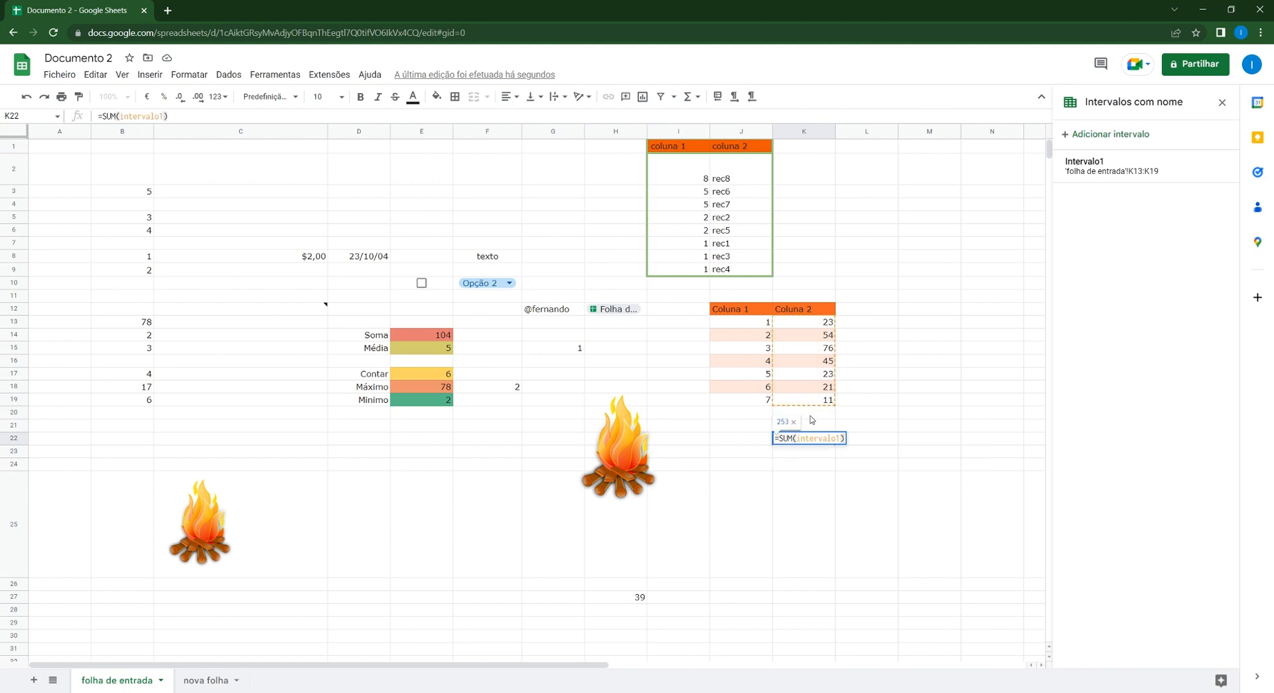
key(Return)
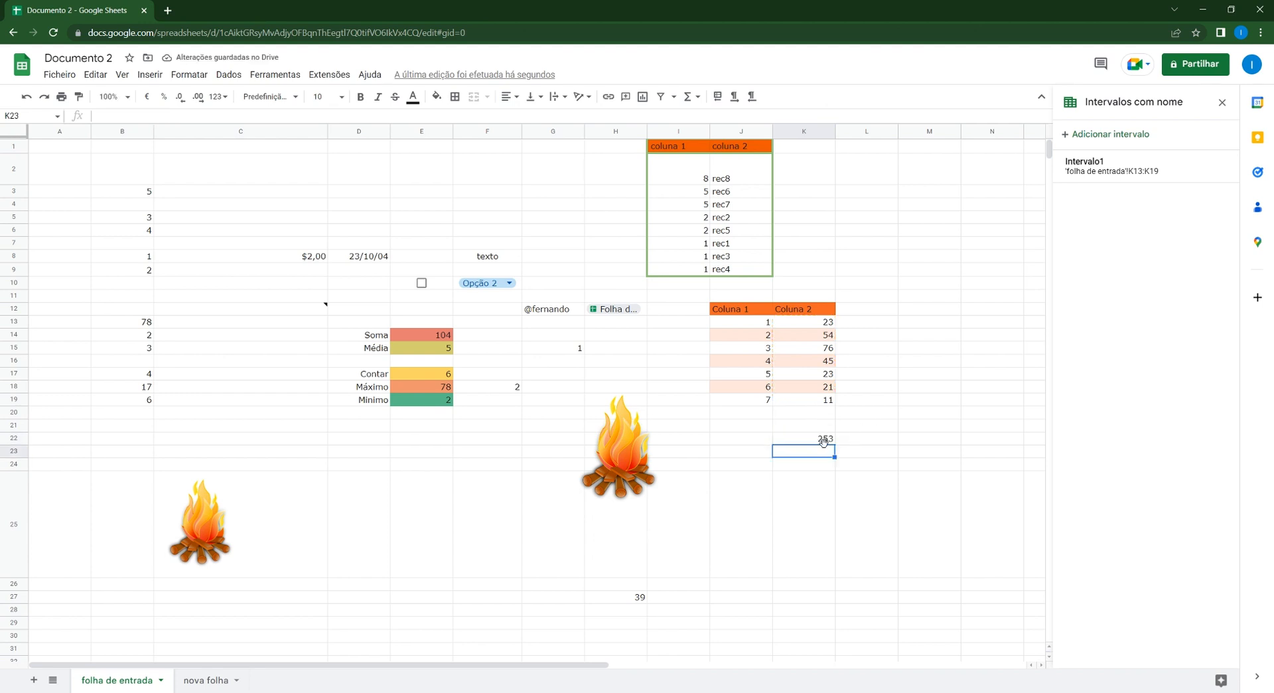
- Enter =SUM(K13:K19) in cell K23 and compare its formula with the one in K22
text(=SUM()
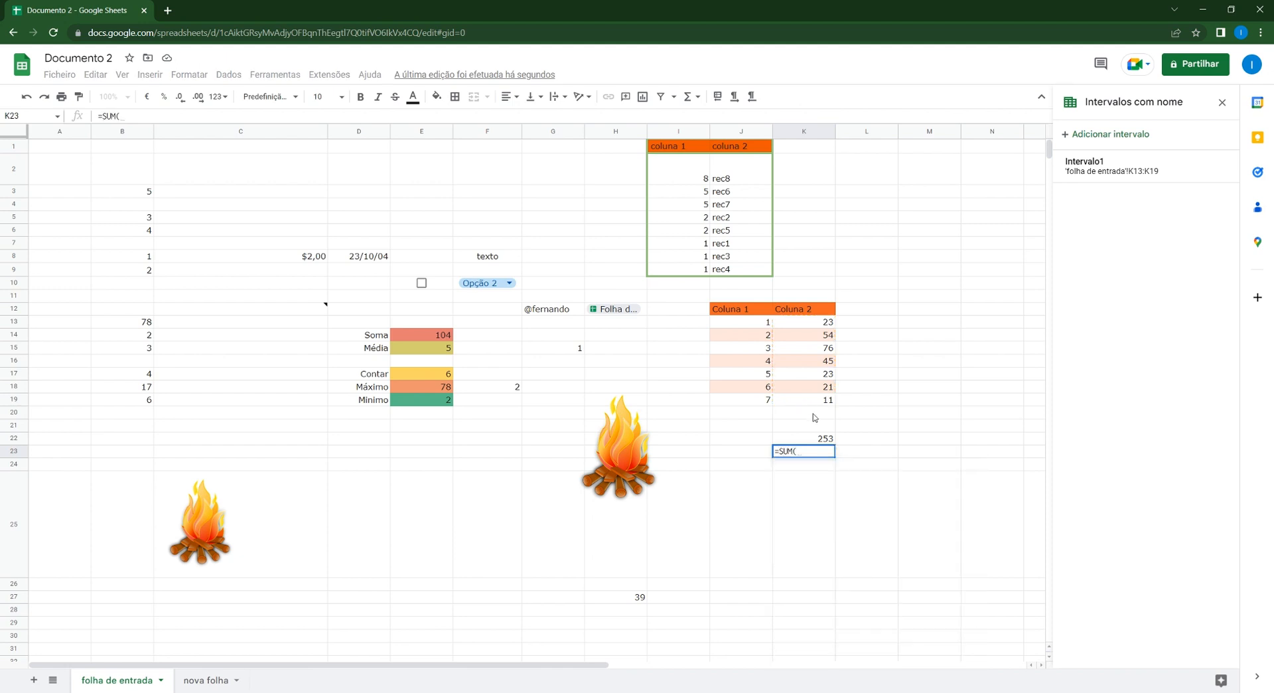
drag(814, 400, 821, 328)
key(Return)
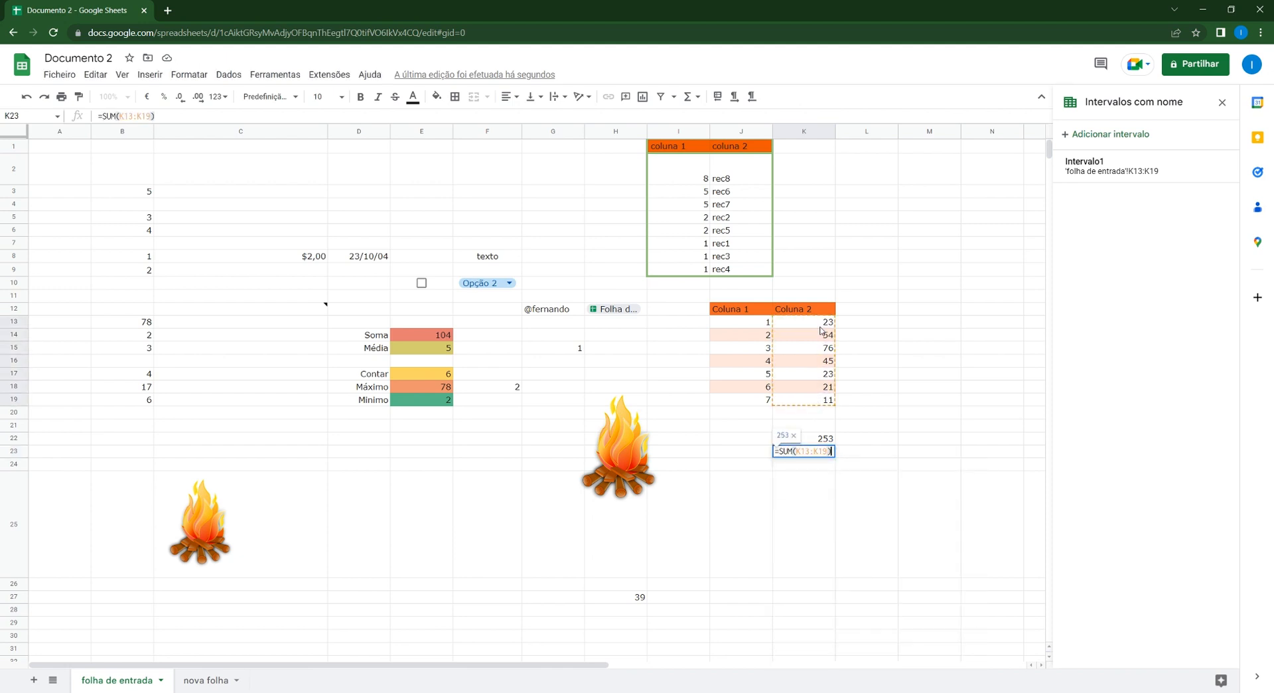
click(813, 454)
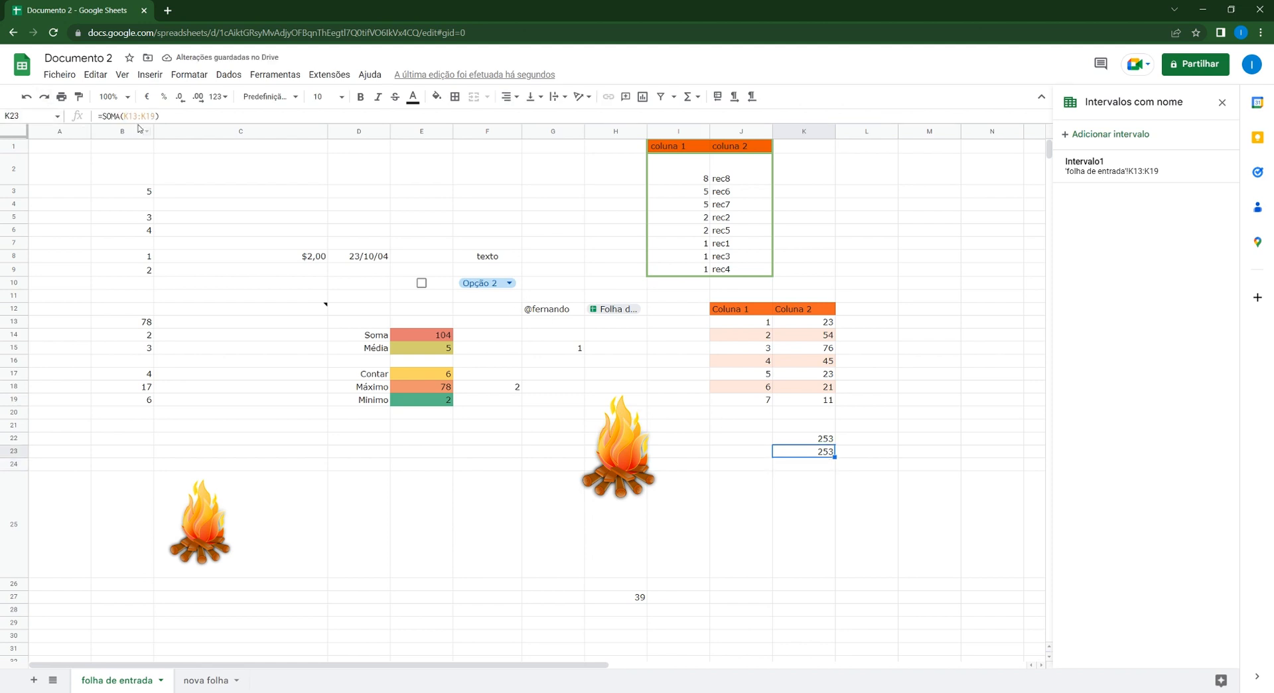
click(825, 440)
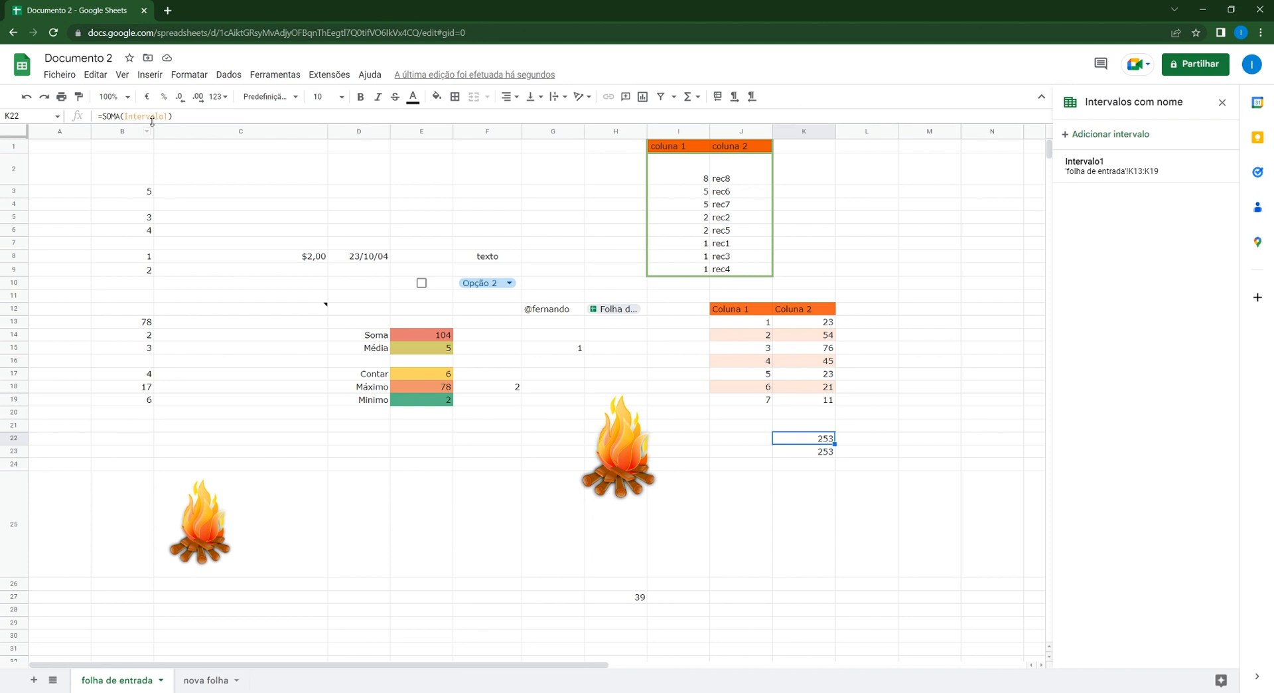
mouse_move(1095, 172)
click(851, 444)
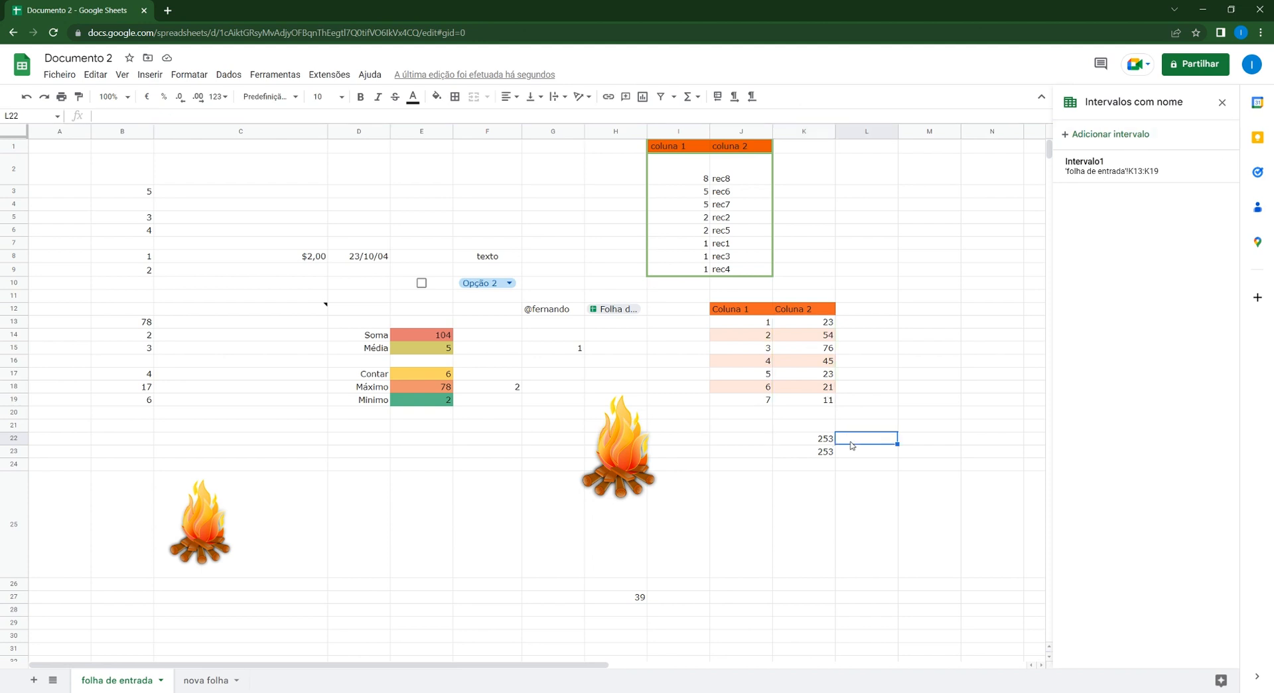
- Remove the existing named function MINHAMEDIA from the spreadsheet
click(224, 79)
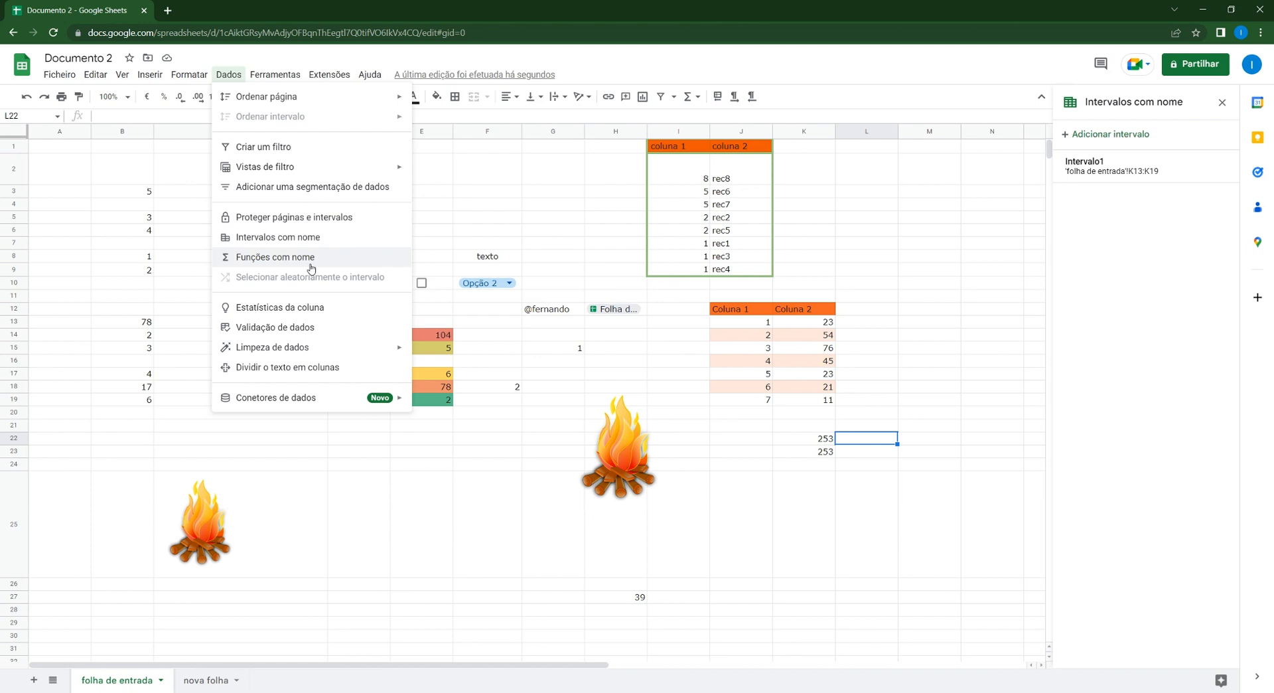
click(305, 260)
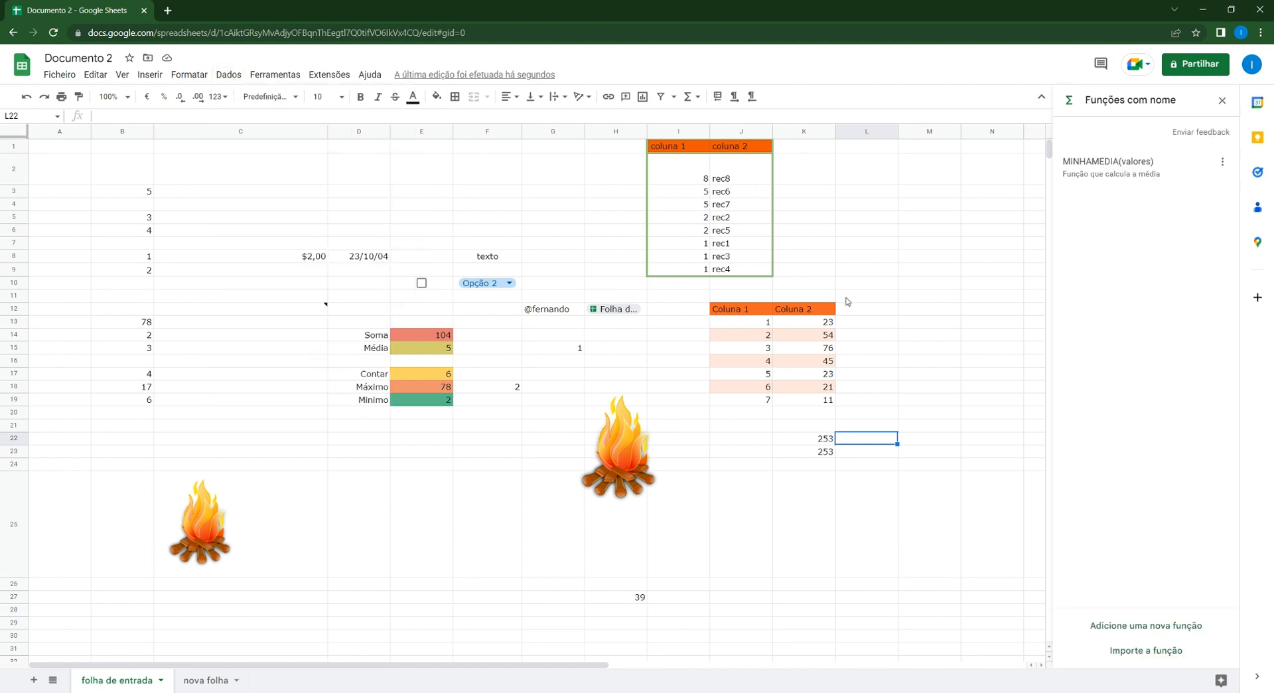
click(1223, 162)
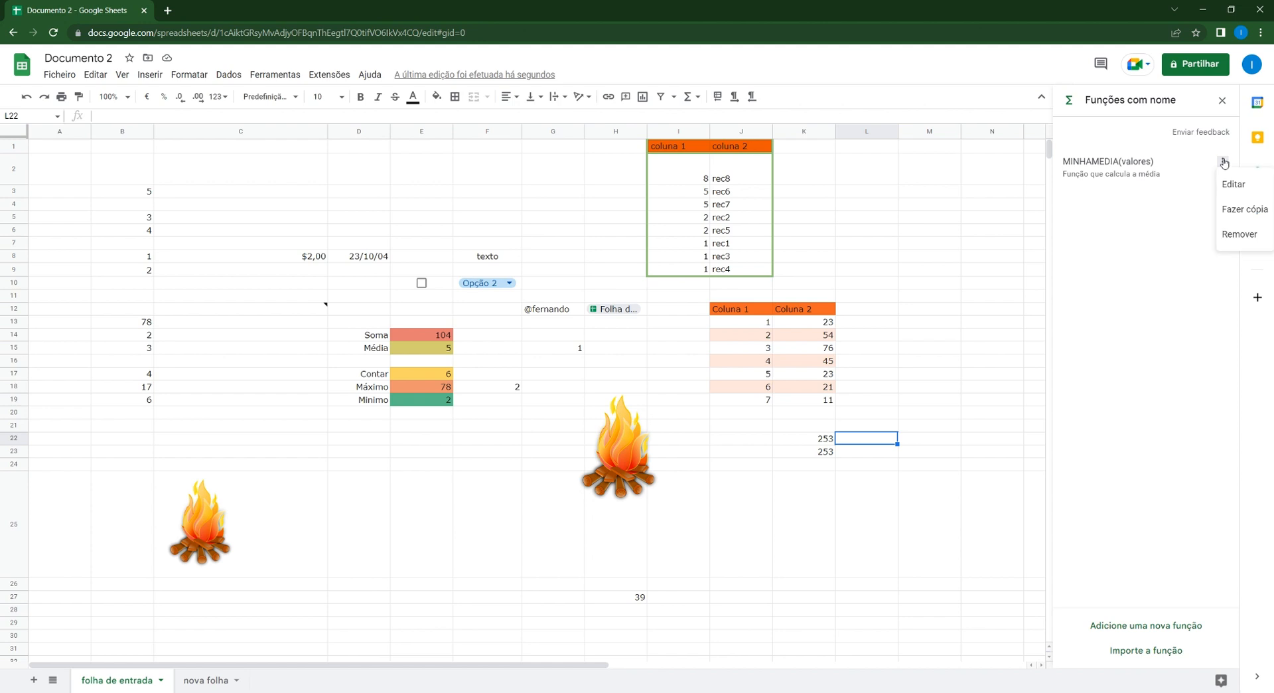
click(1239, 235)
- Start a new named function called FUNCAOMEDIA with the description "Calcula a média de um intervalo"
click(1142, 626)
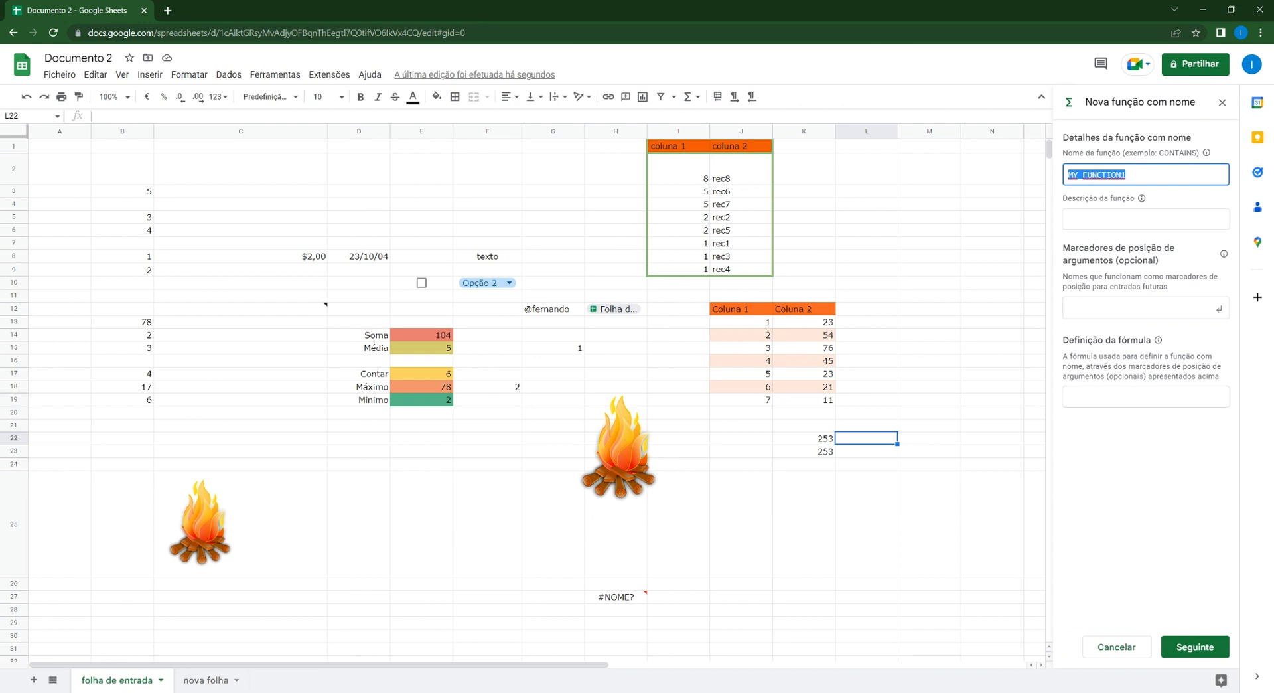
text(FUNCAOMEDIA)
click(1101, 220)
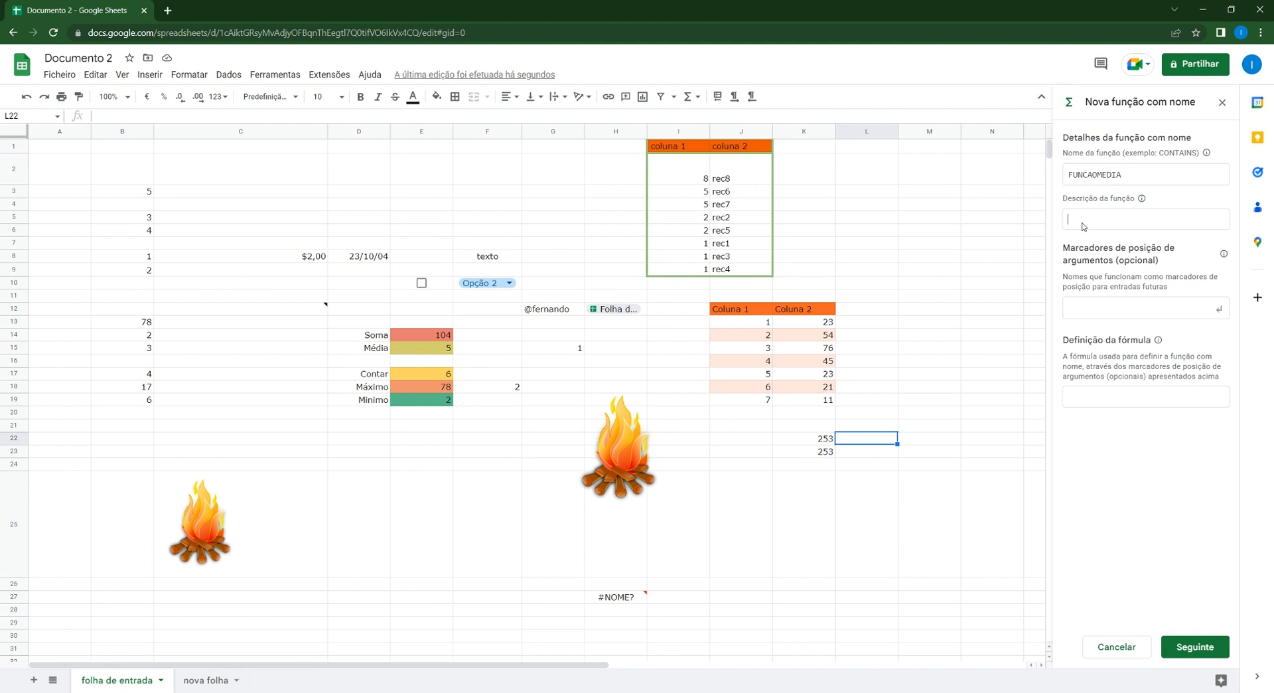
text(C)
text(alcula a m)
text(édia de um )
text(intervalo)
- Add the argument placeholder dados, define the formula as =SOMA(dados)/COUNT(dados), and continue to the function preview
text(ados)
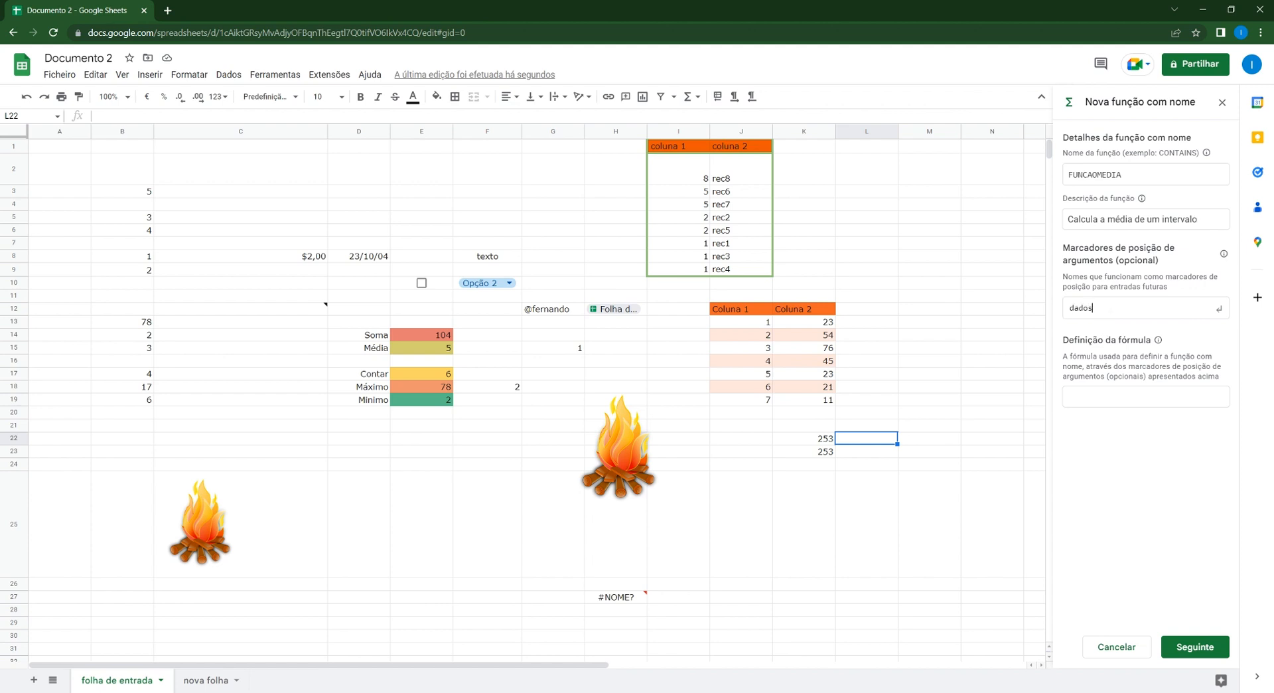
key(Return)
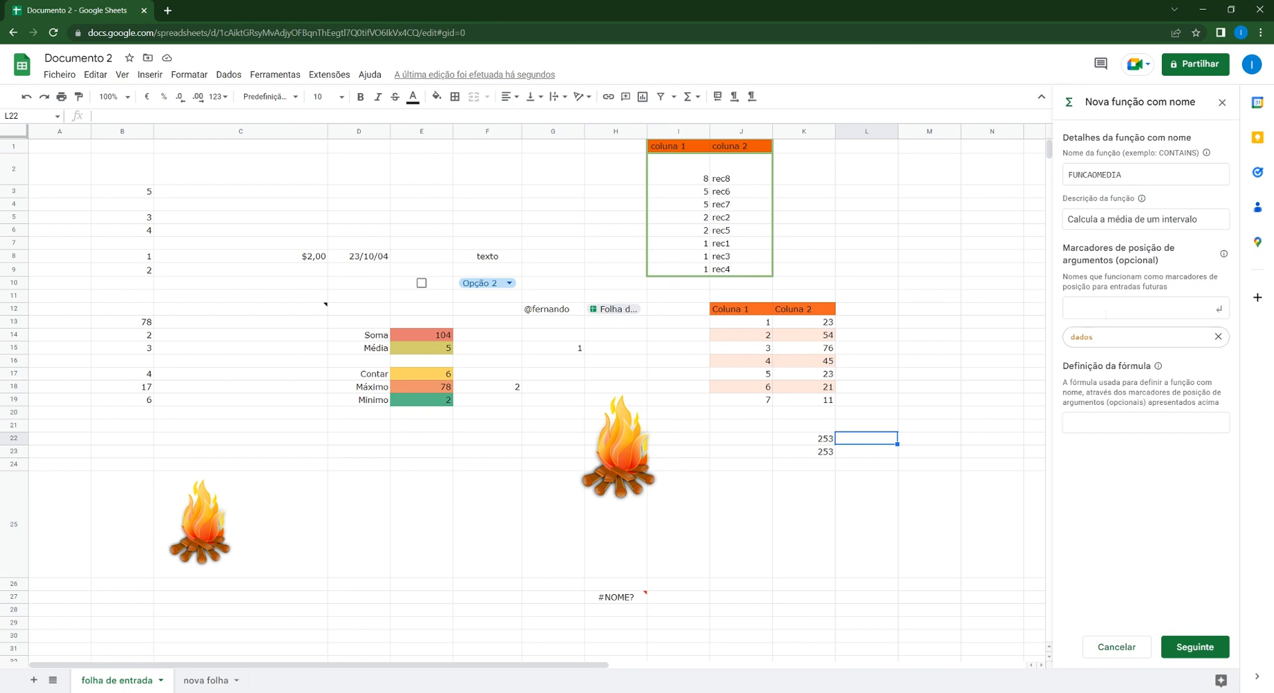
text(=)
text(SOMA(dados)/COUNT(dados)
click(1203, 649)
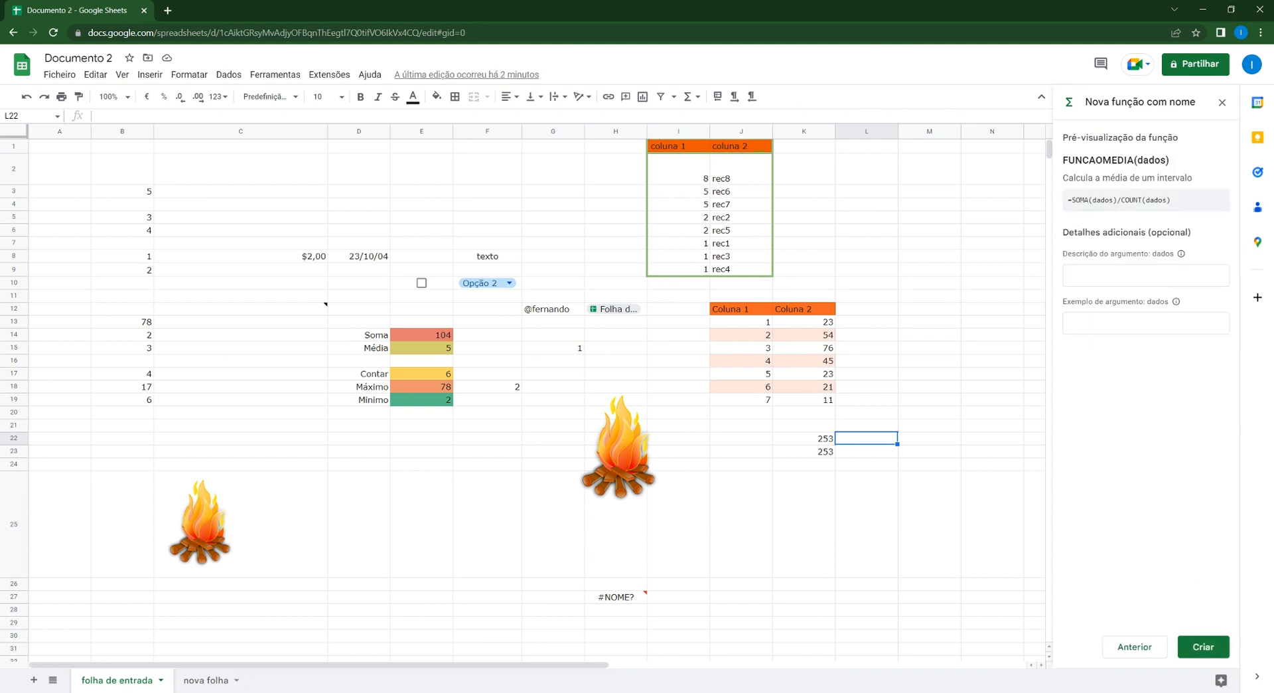
- Describe the dados argument as "Dados para calcular a média", give K12:K18 as its example, and create the function
click(1146, 276)
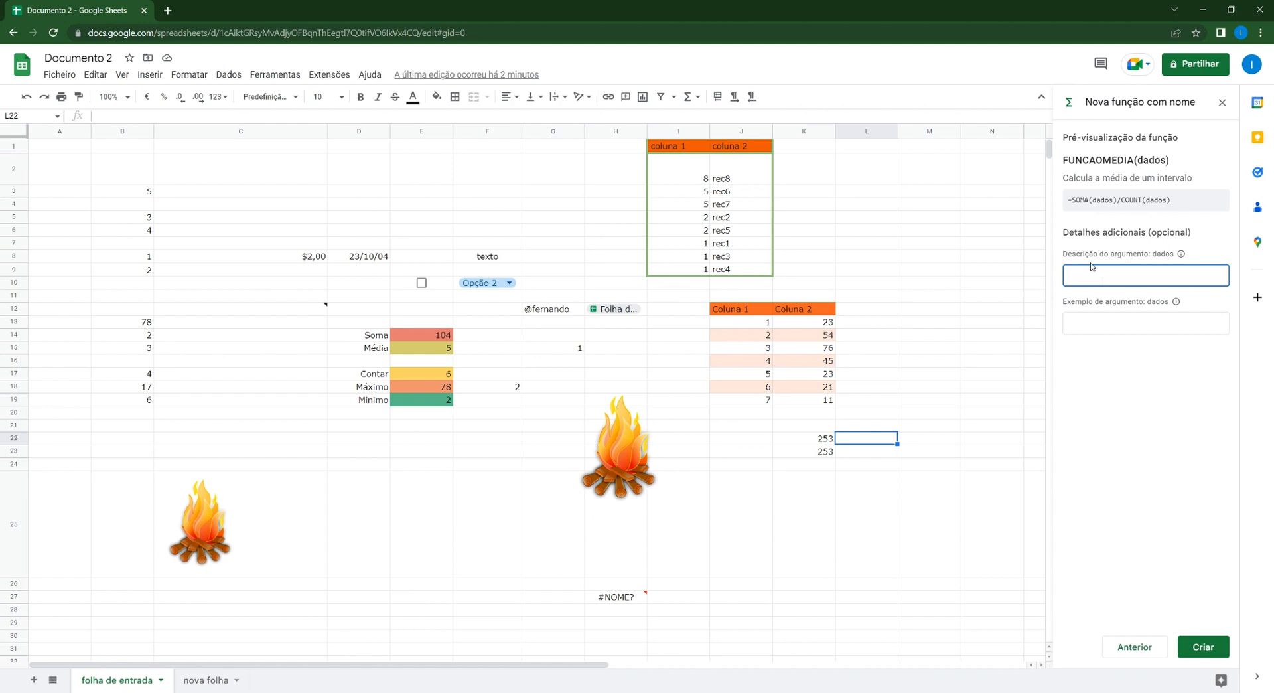
text(Dados para calcula)
key(BackSpace)
text(lar a média)
click(1079, 324)
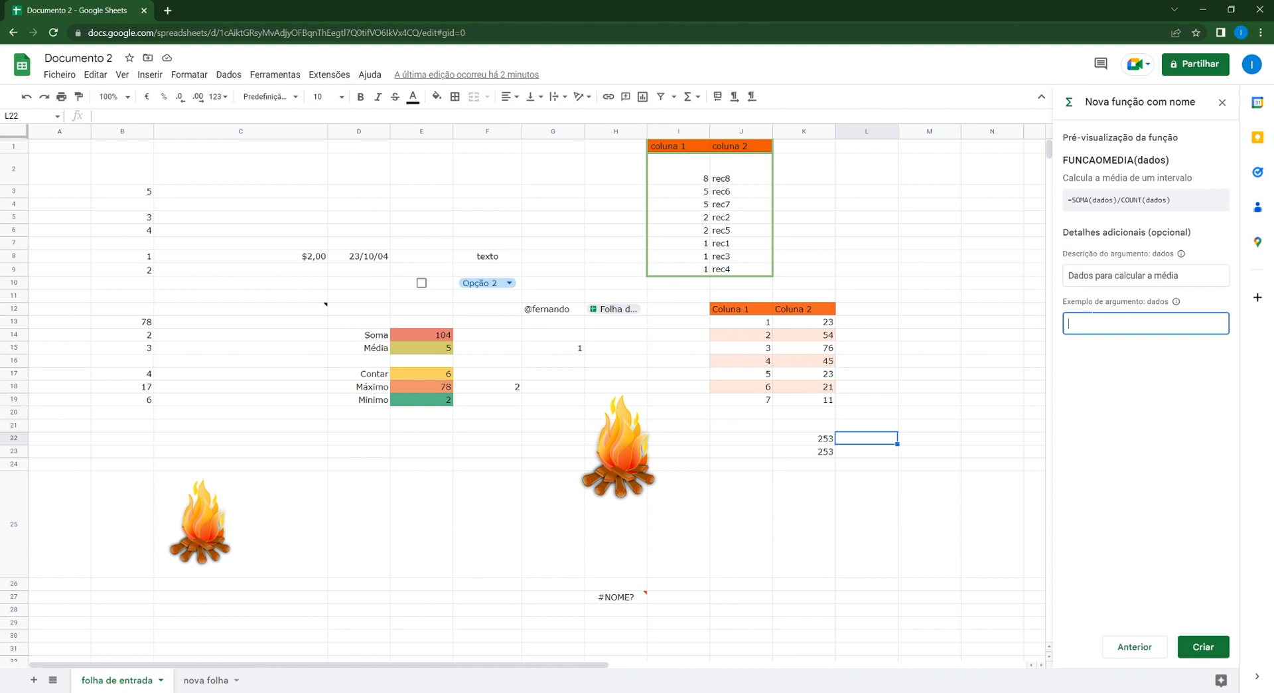
text(K12:K18)
click(1202, 649)
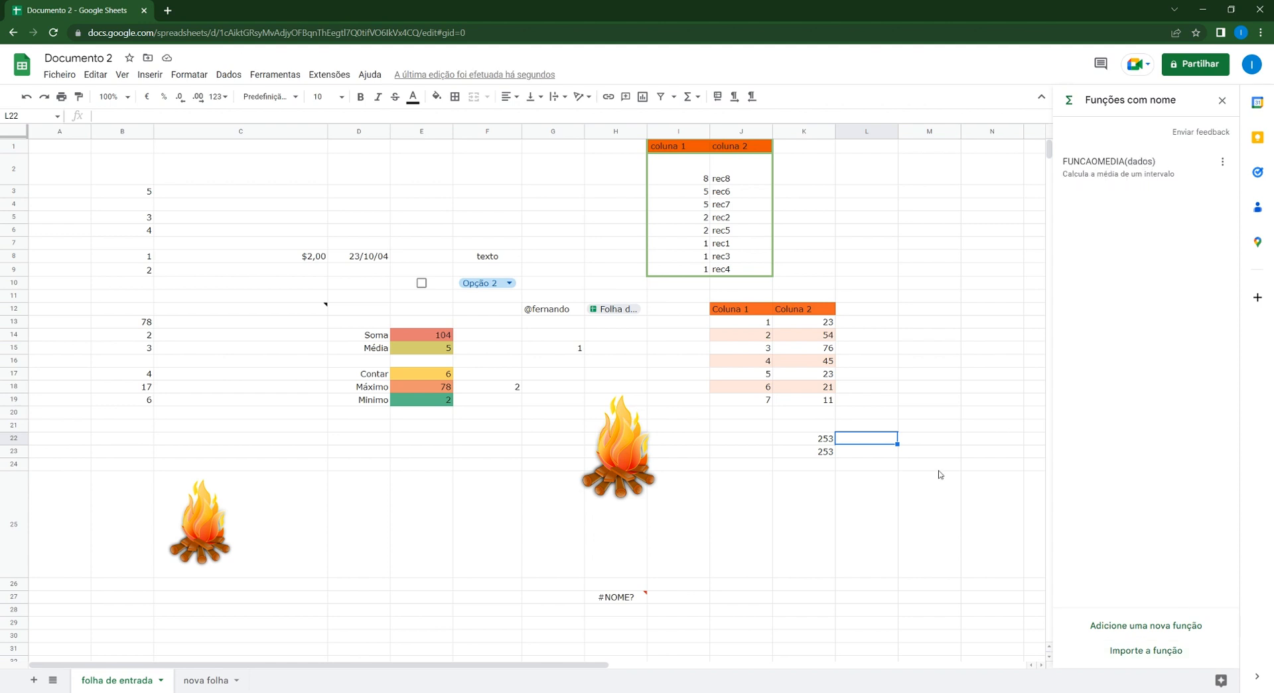
- Start a FUNCAOMEDIA formula in cell K24 to view the function's help, and discard the entry
click(807, 466)
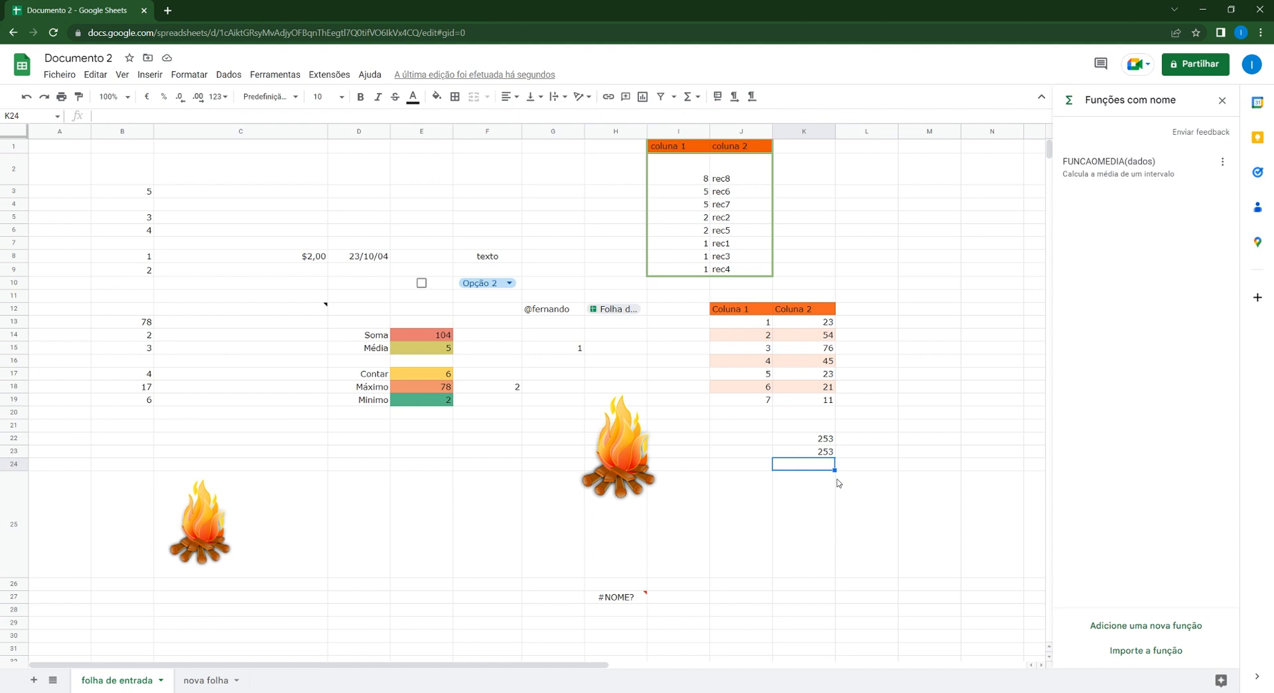
text(=)
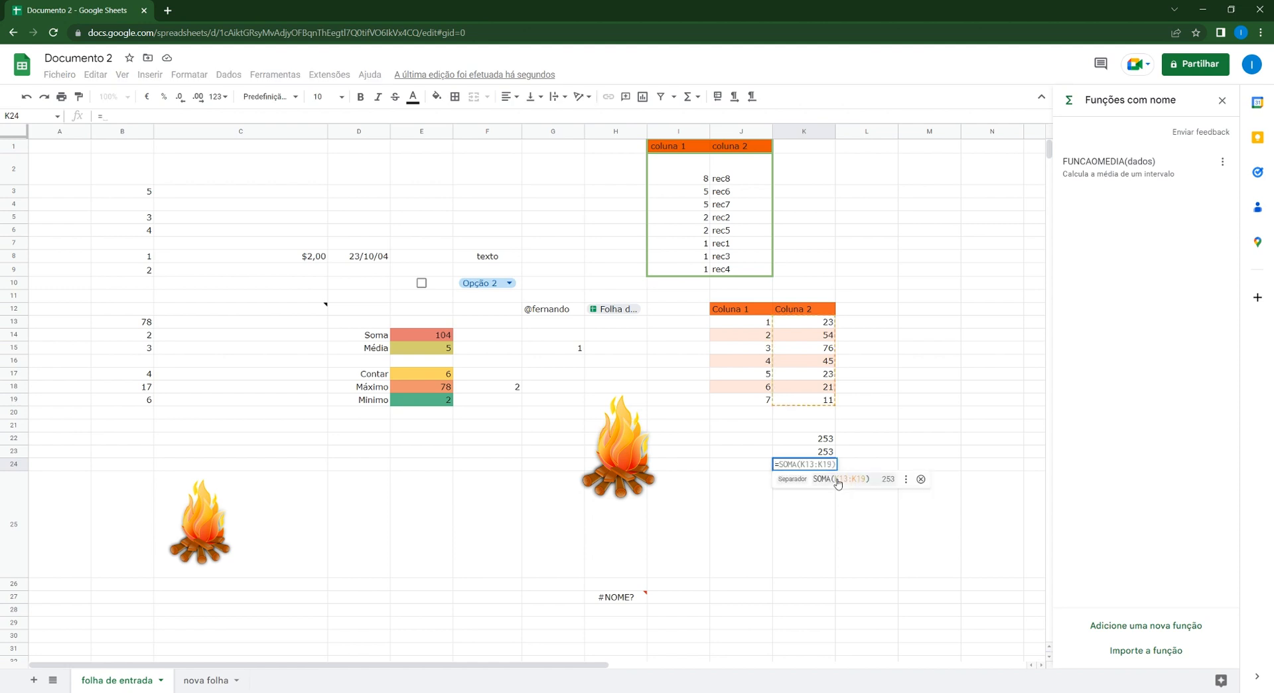
text(fun)
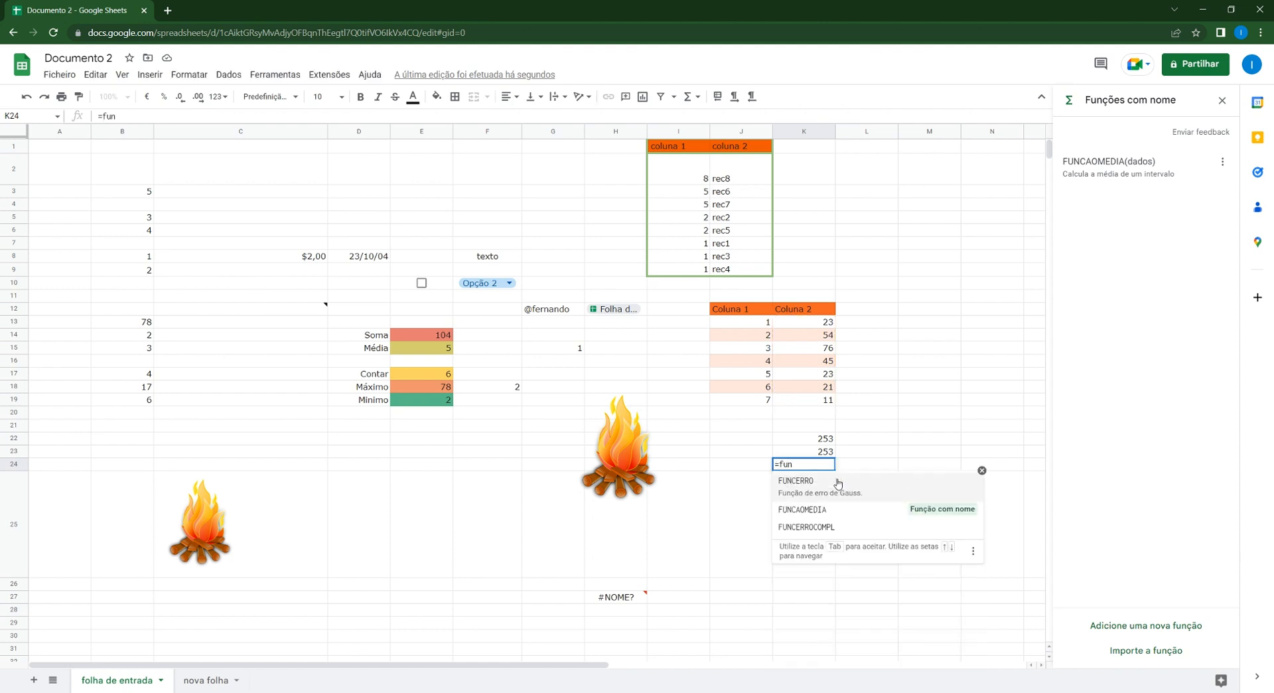
text(ca)
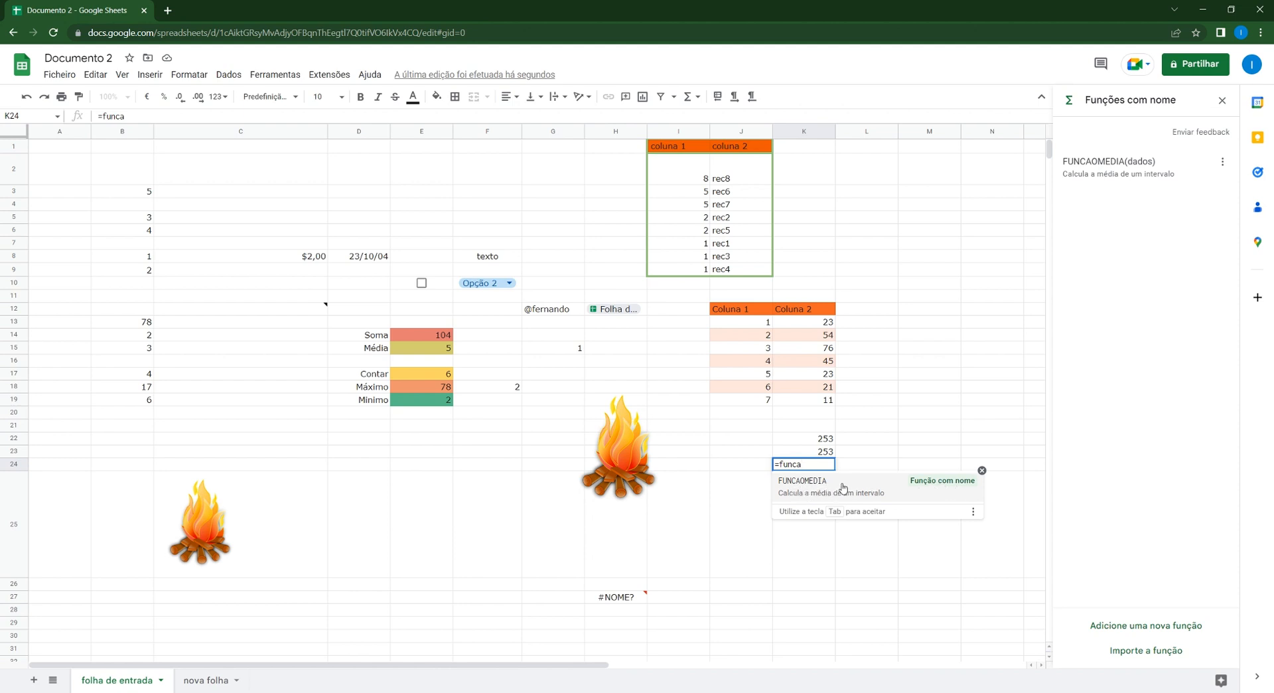
click(815, 494)
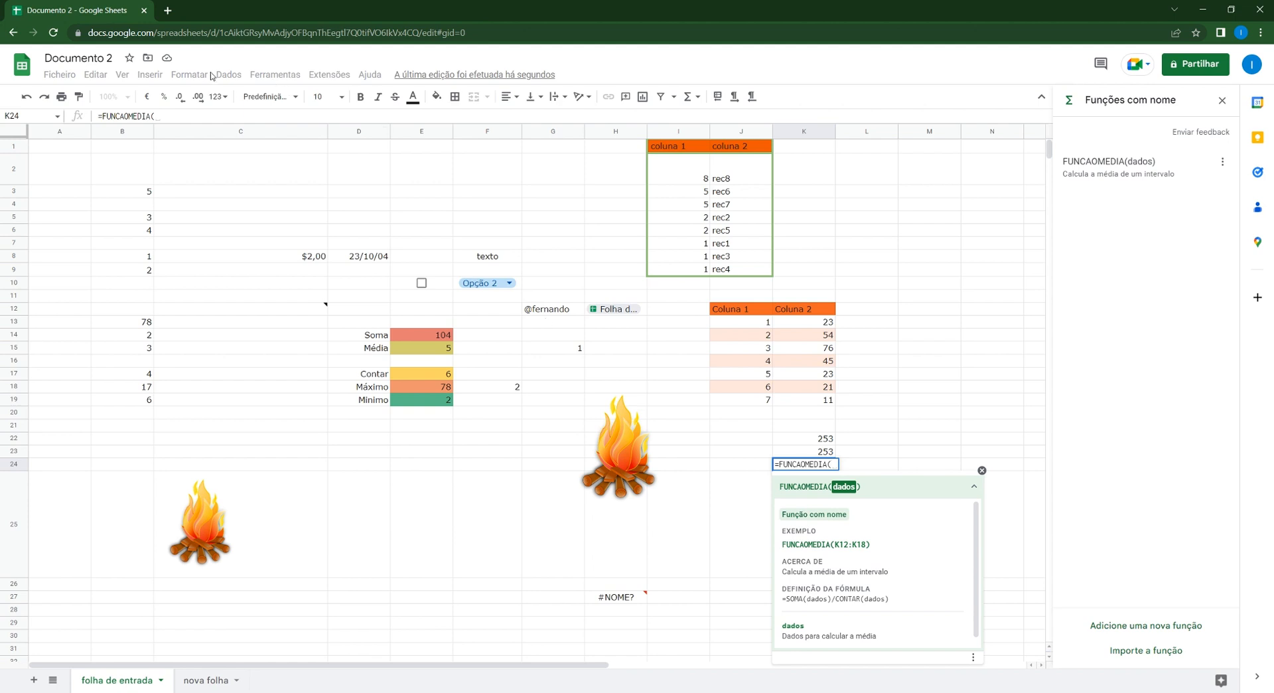
key(Escape)
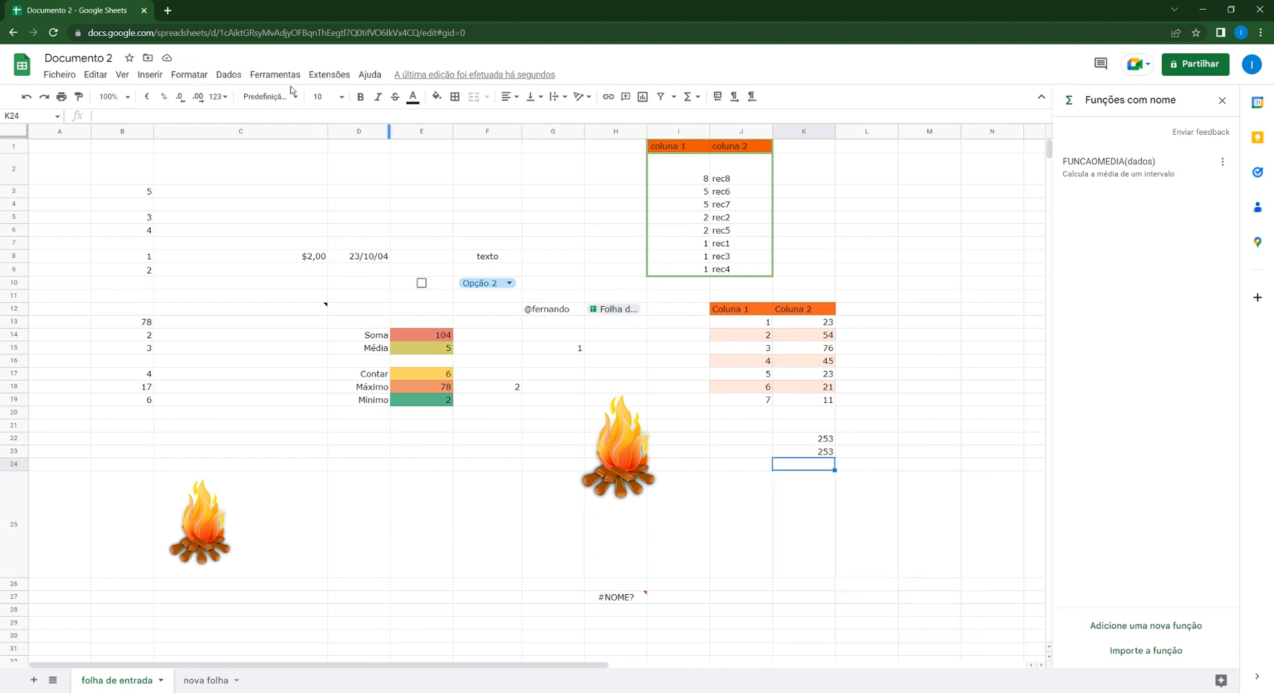
- Calculate the average of the named range in cell K24 with the formula =FUNCAOMEDIA(Intervalo1)
click(229, 74)
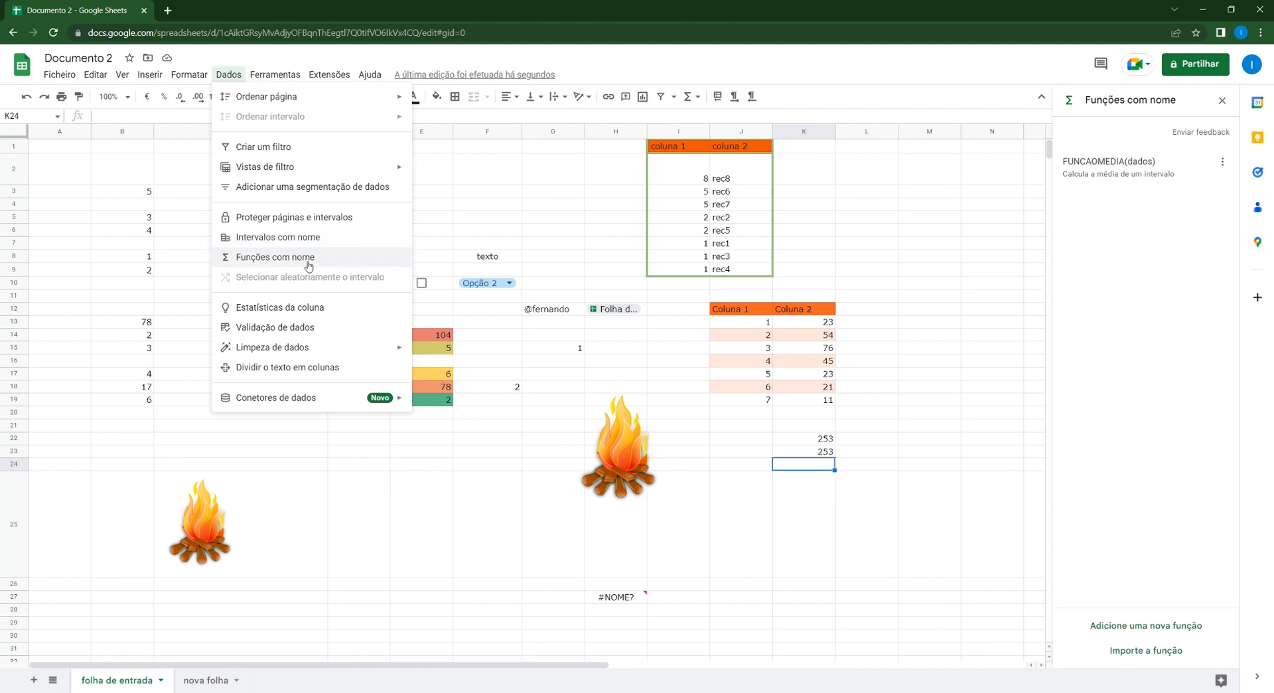
click(816, 472)
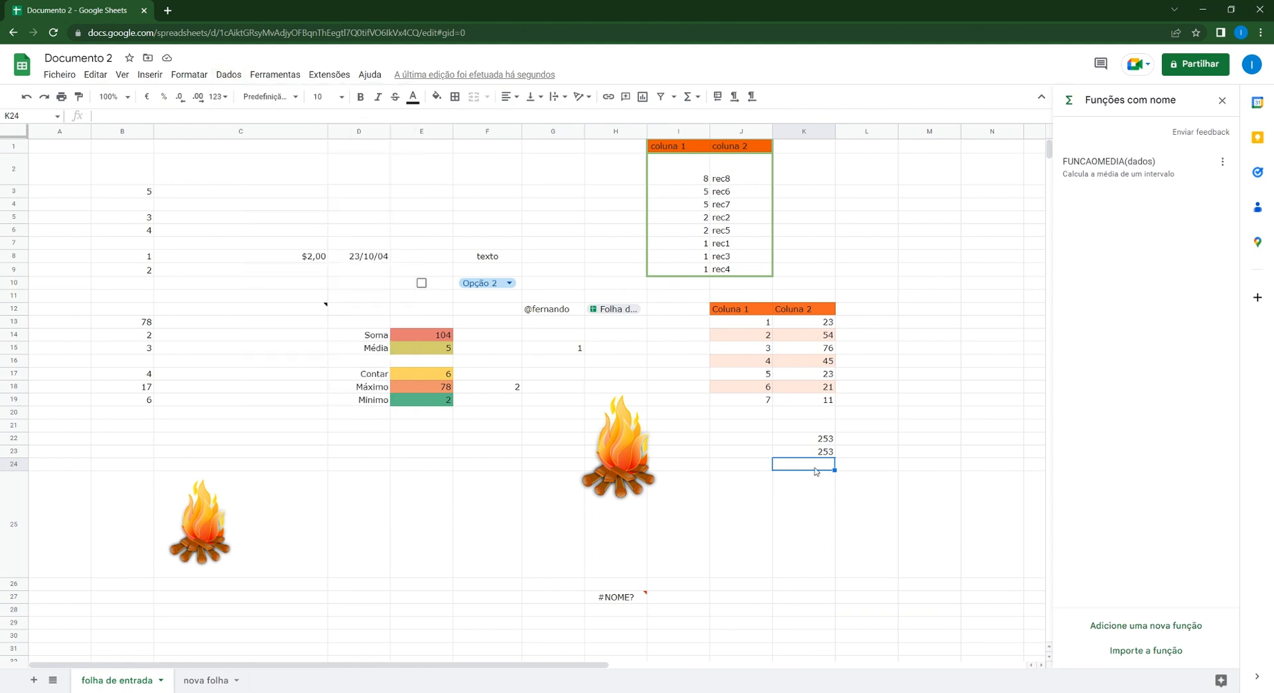
text(=)
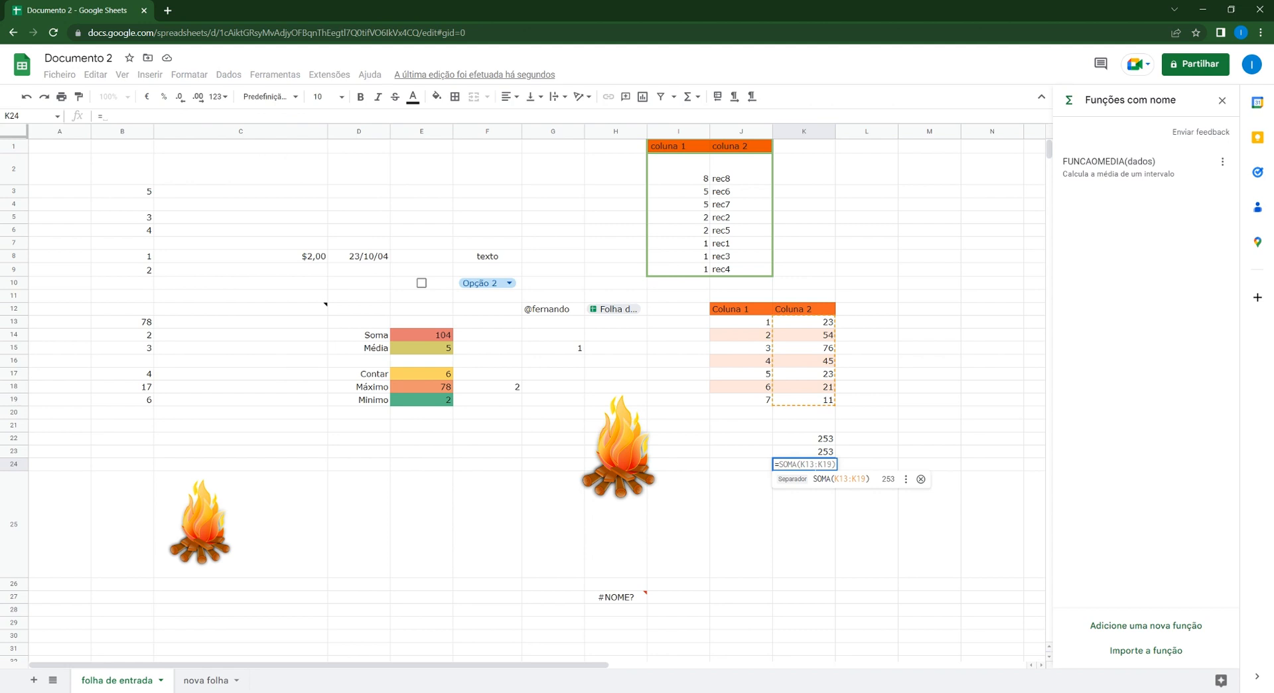
text(funca)
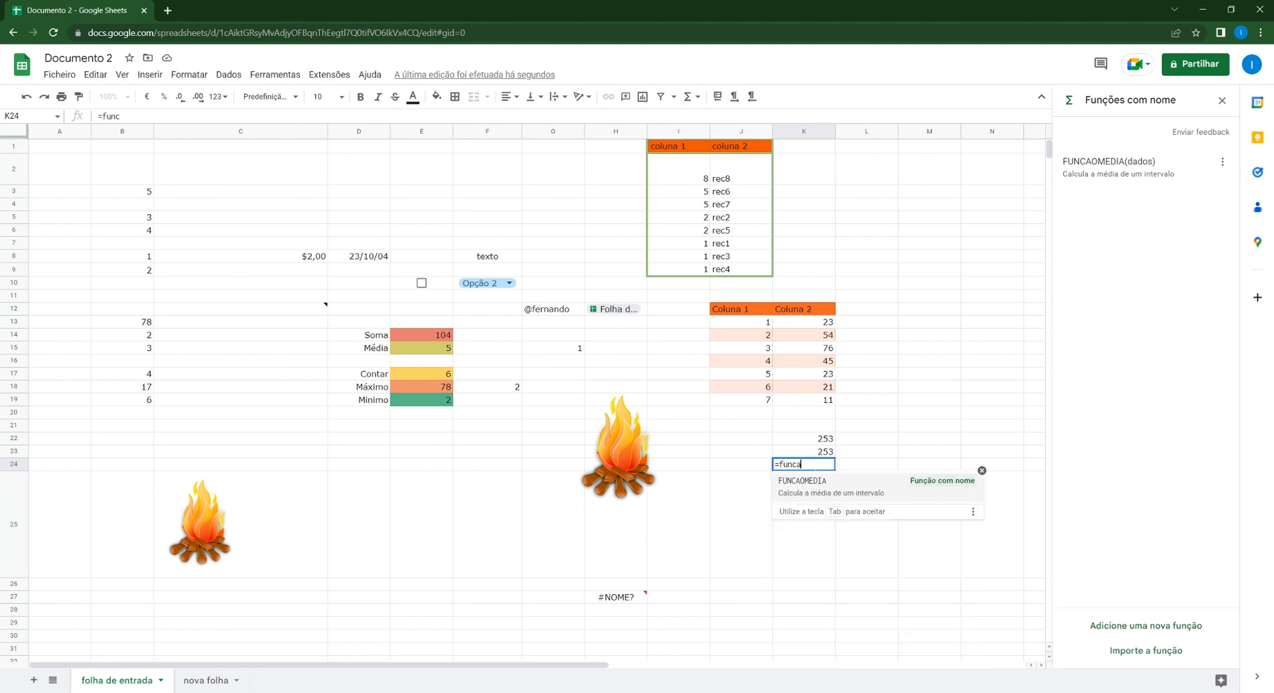
click(826, 488)
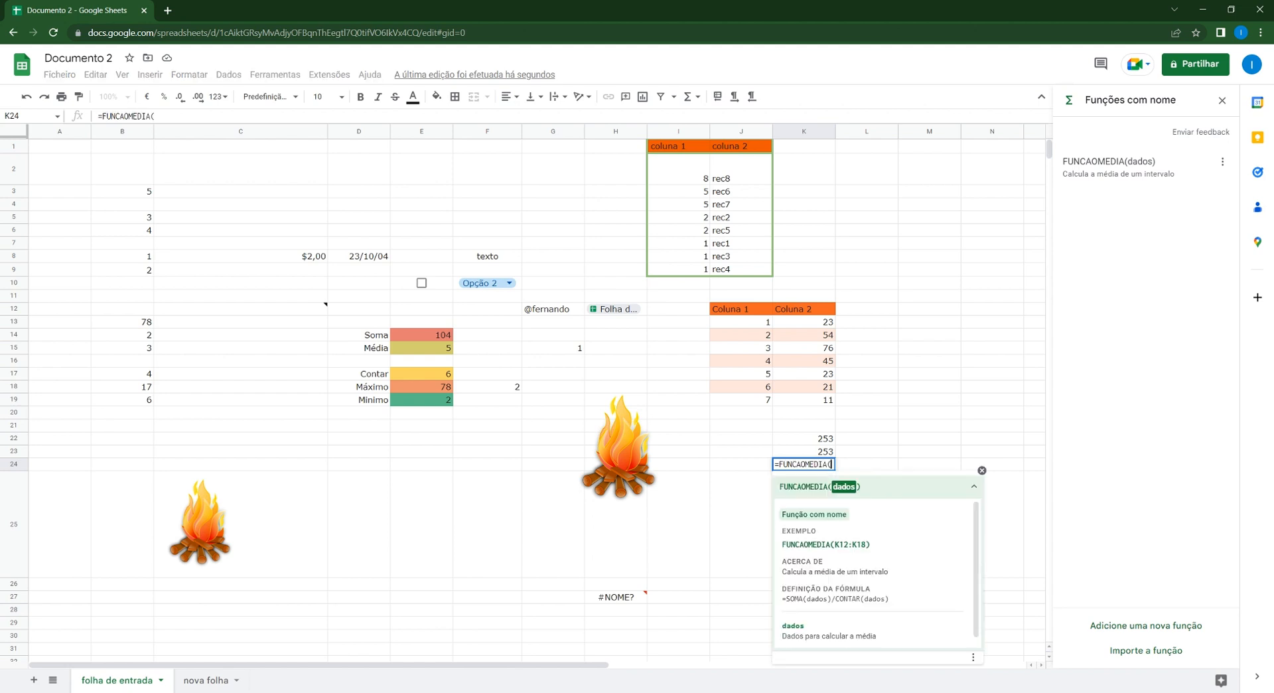
text(inter)
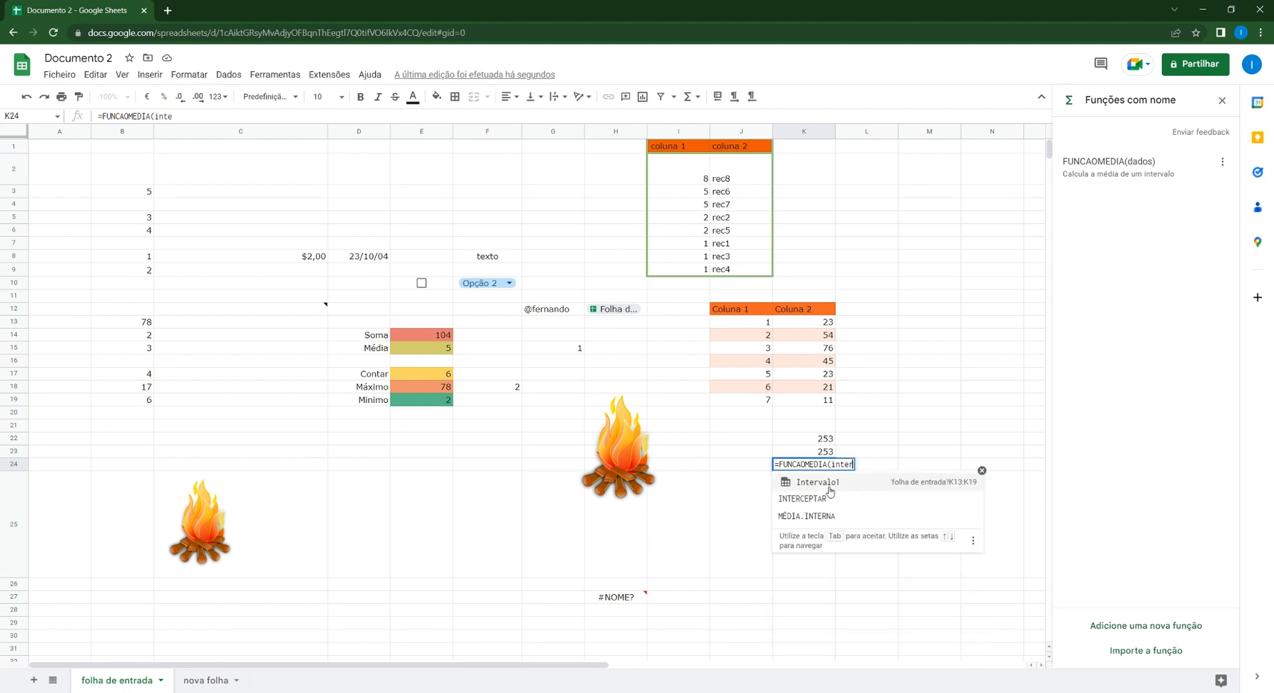
click(823, 483)
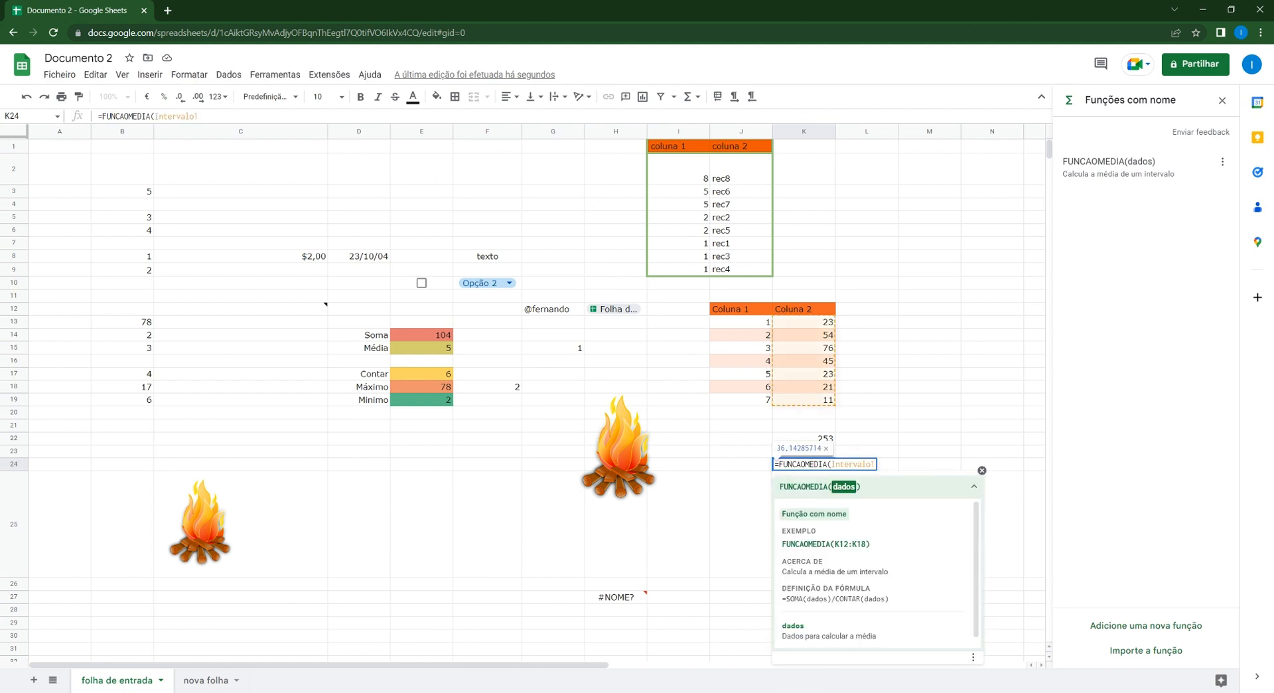
text())
key(Return)
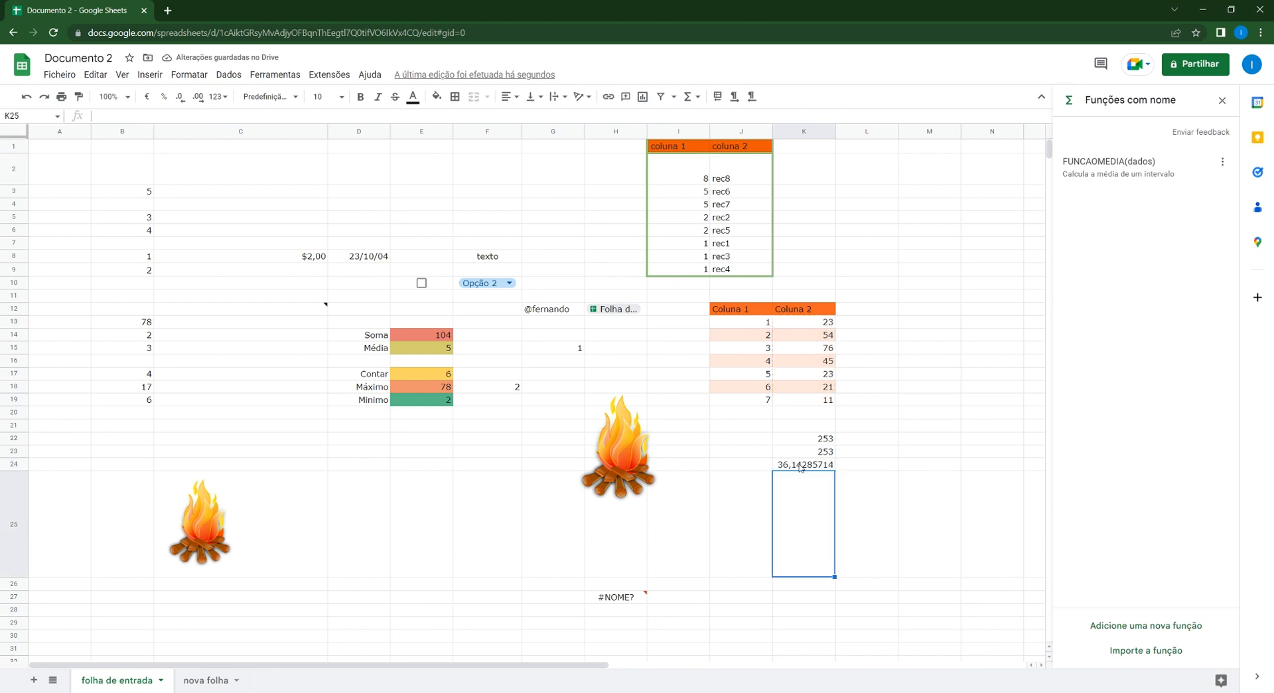
click(802, 468)
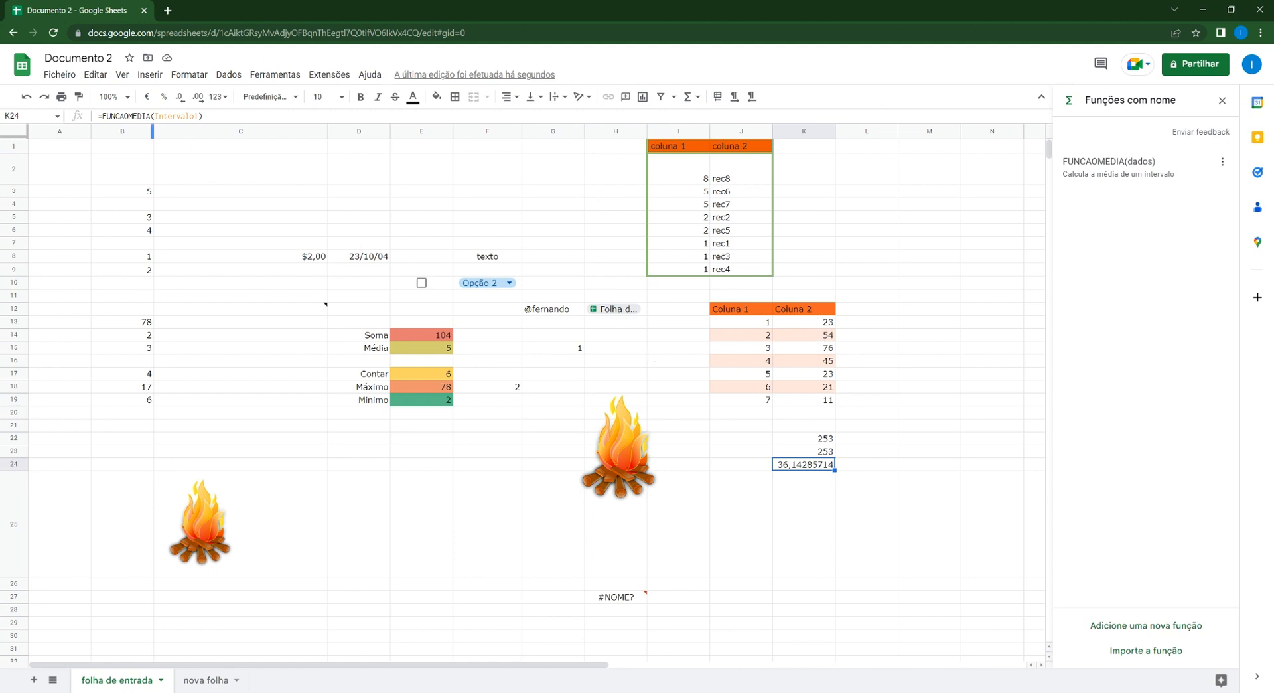
- Randomize the row order of range J13:K19 three times in a row
click(230, 77)
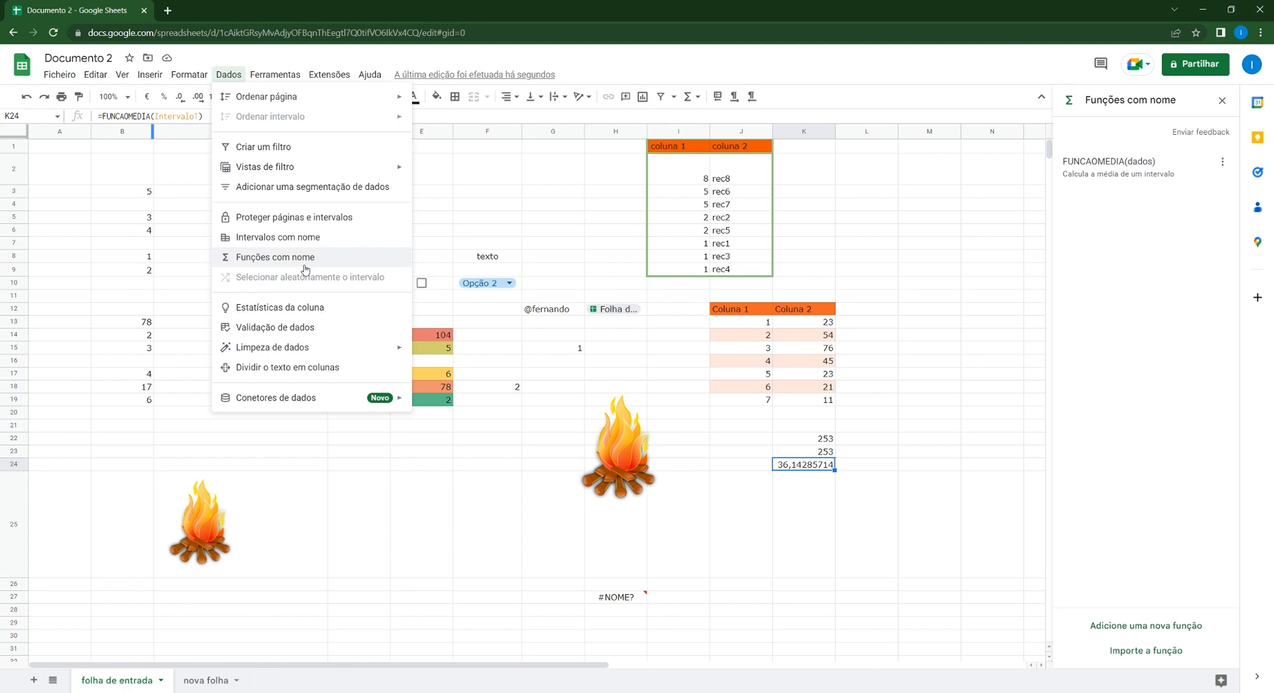
click(600, 365)
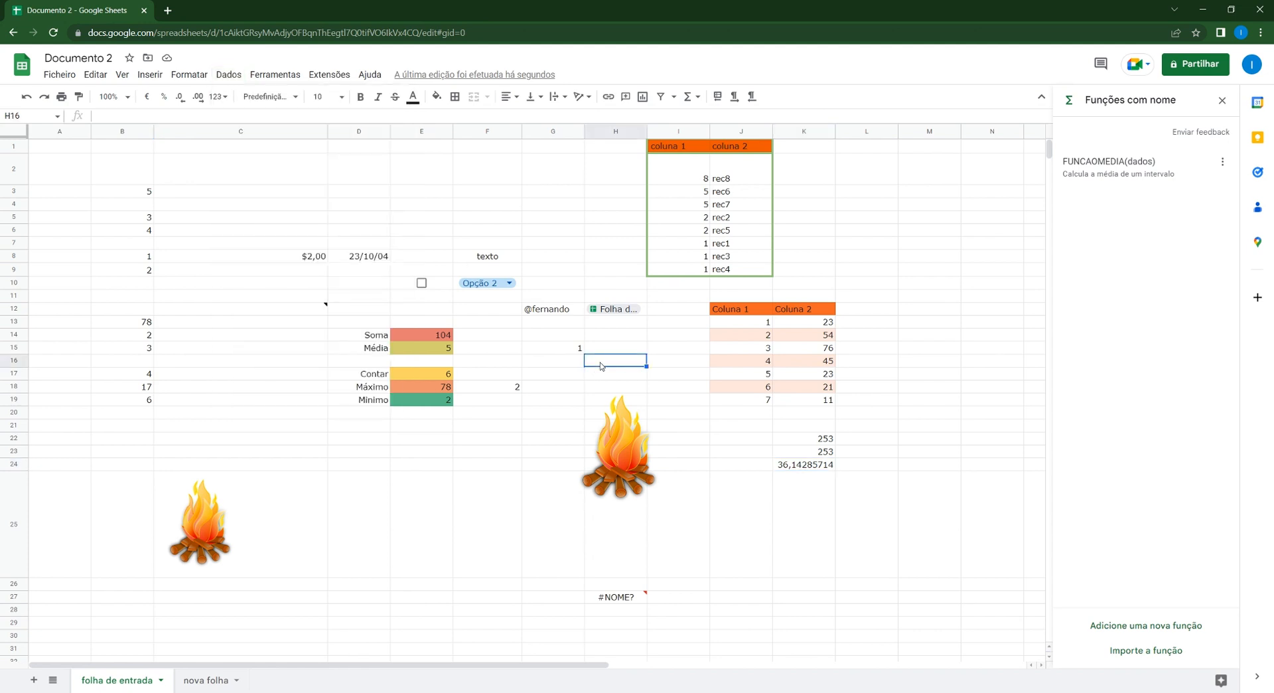
drag(748, 328, 805, 403)
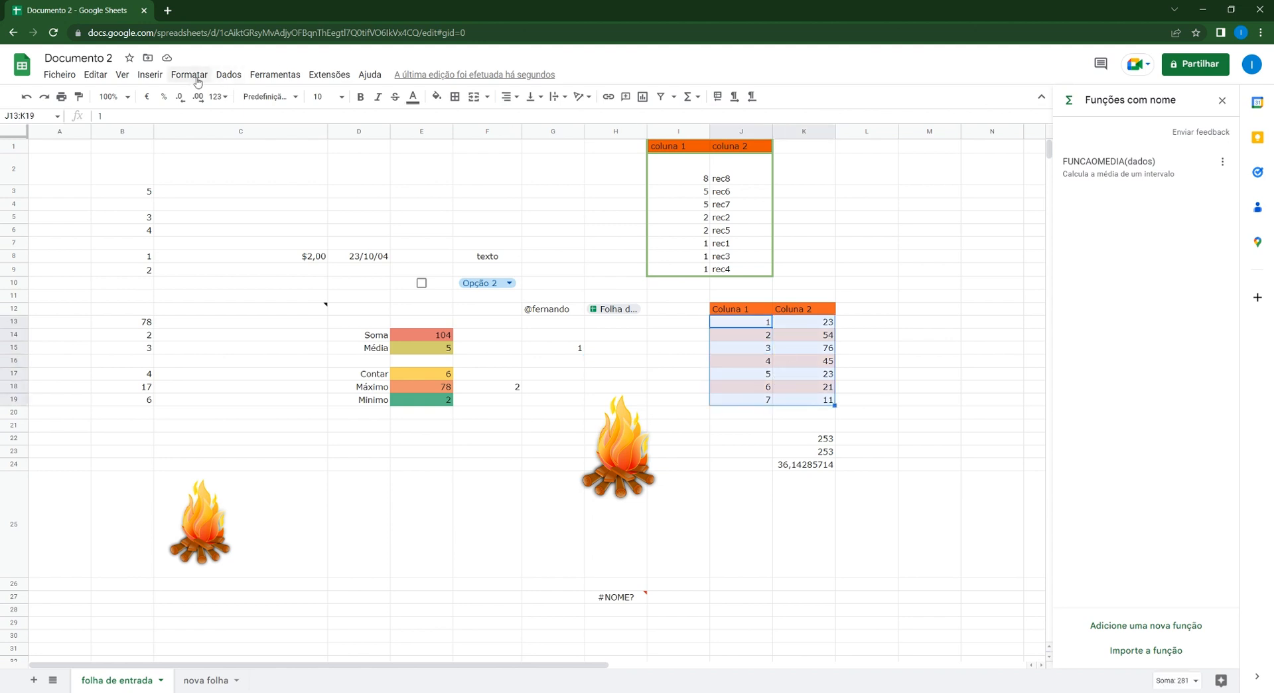
click(229, 75)
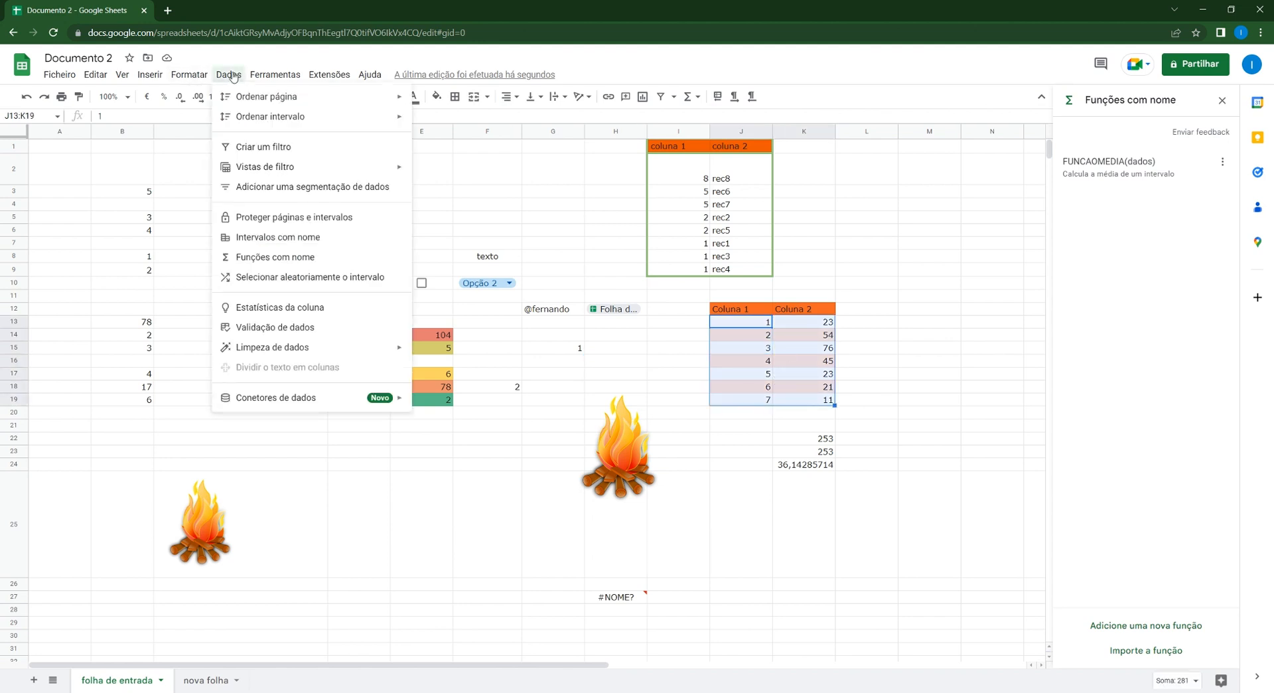
click(303, 278)
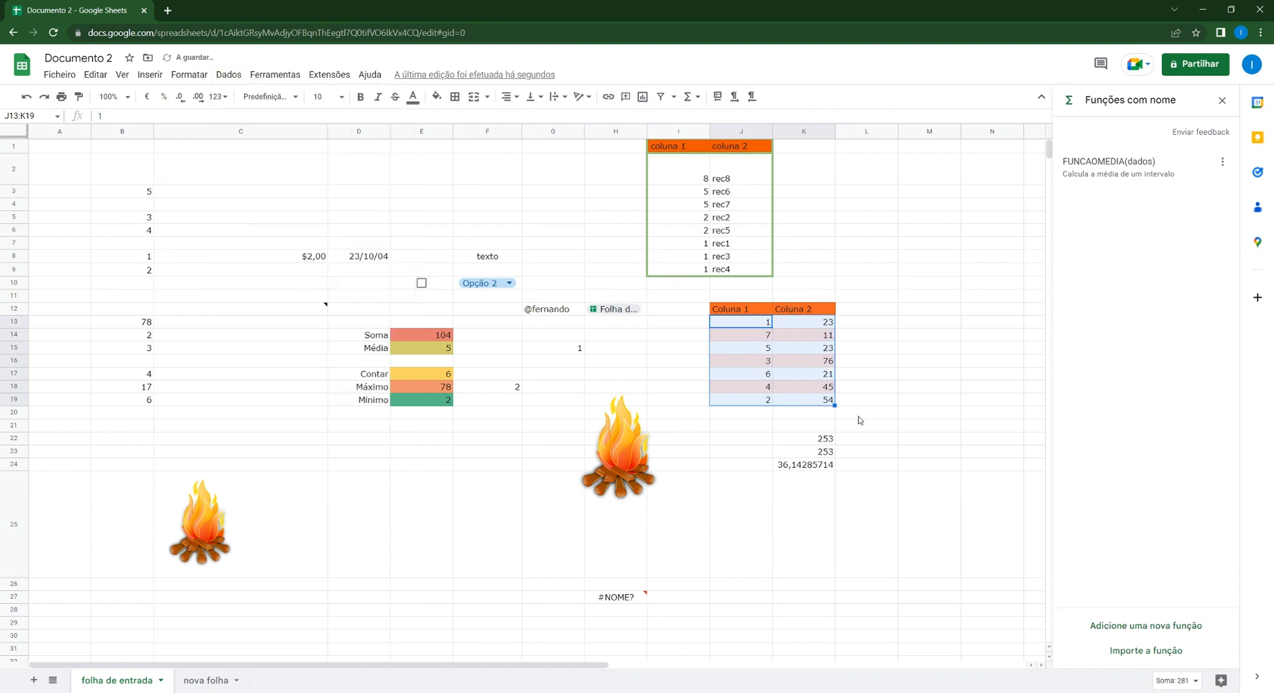
click(242, 73)
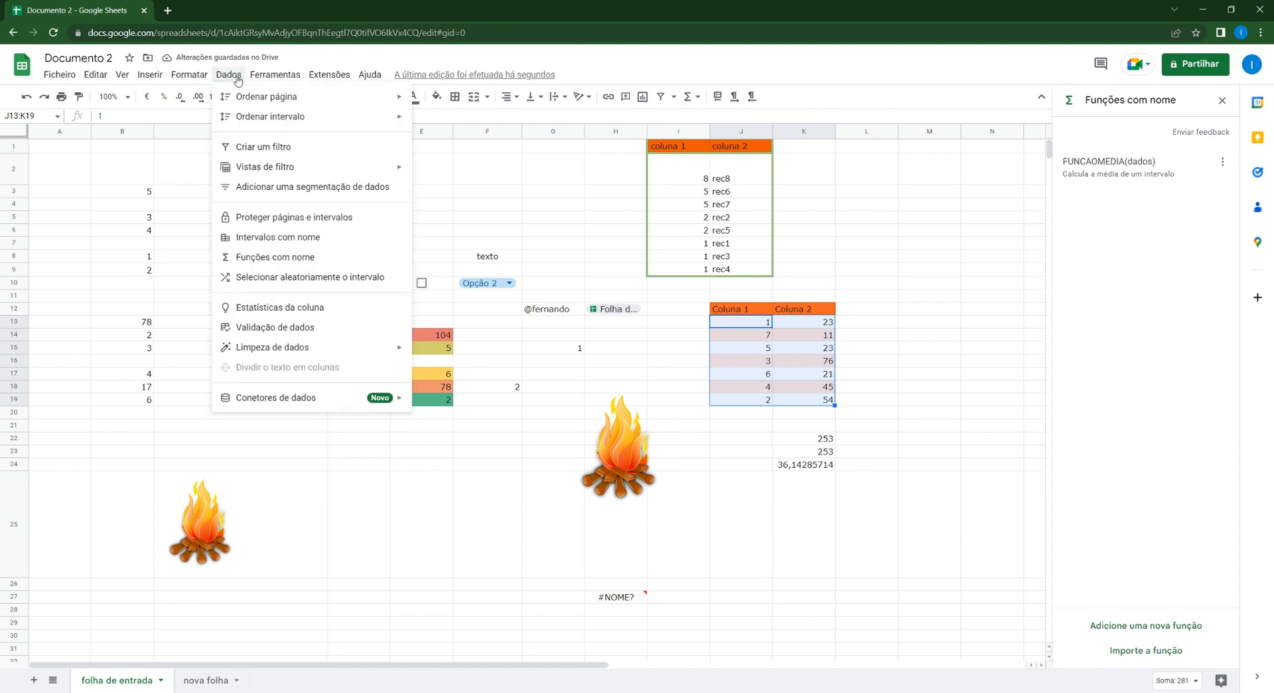
click(302, 278)
click(229, 74)
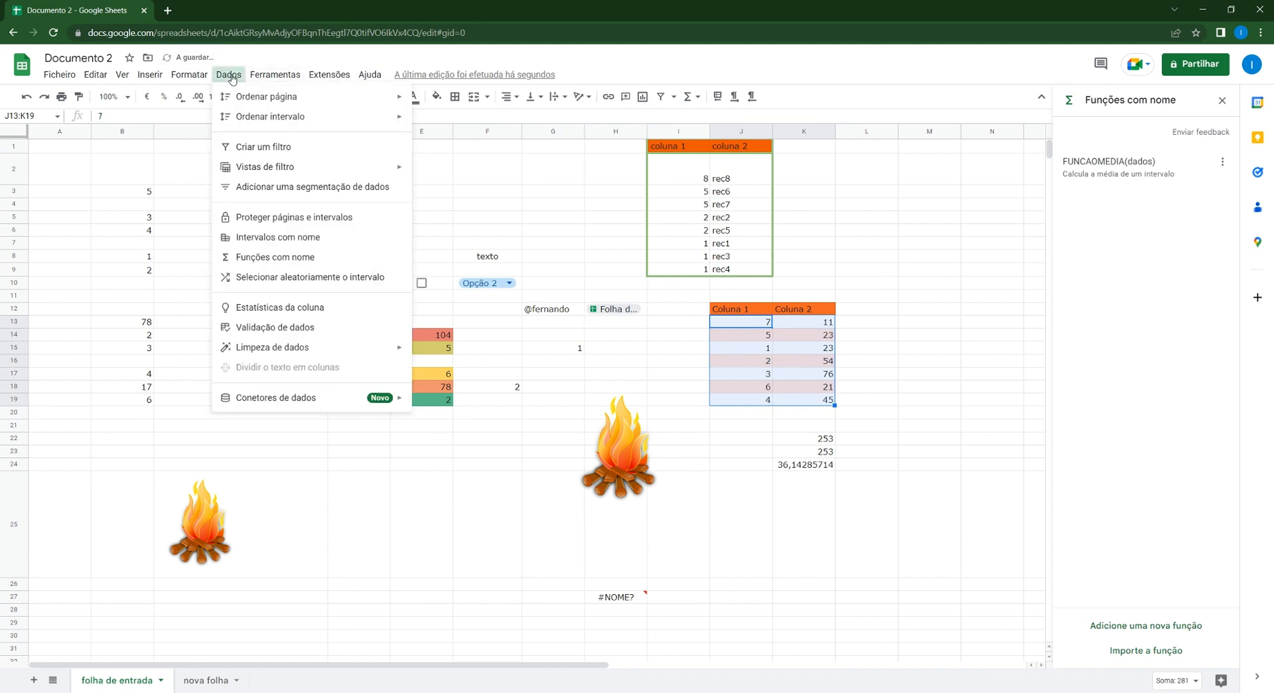
click(305, 277)
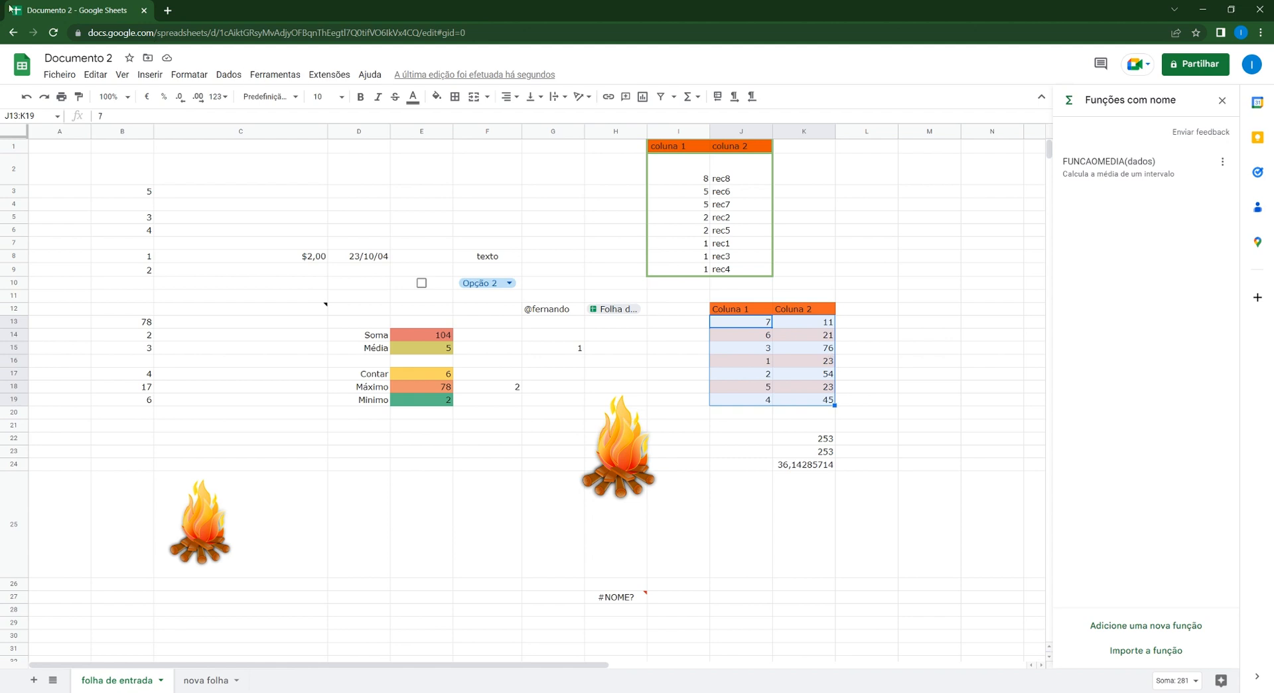
- Show the column statistics for column J and compare them with those of column I
click(228, 75)
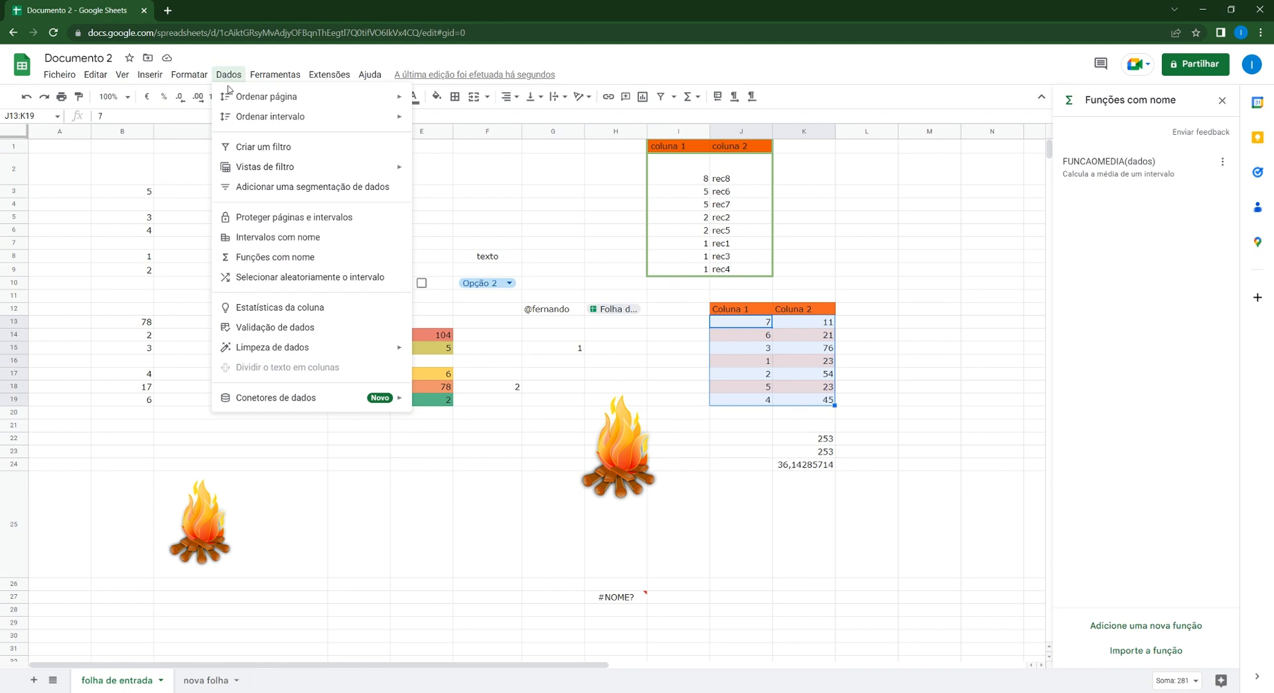
click(306, 309)
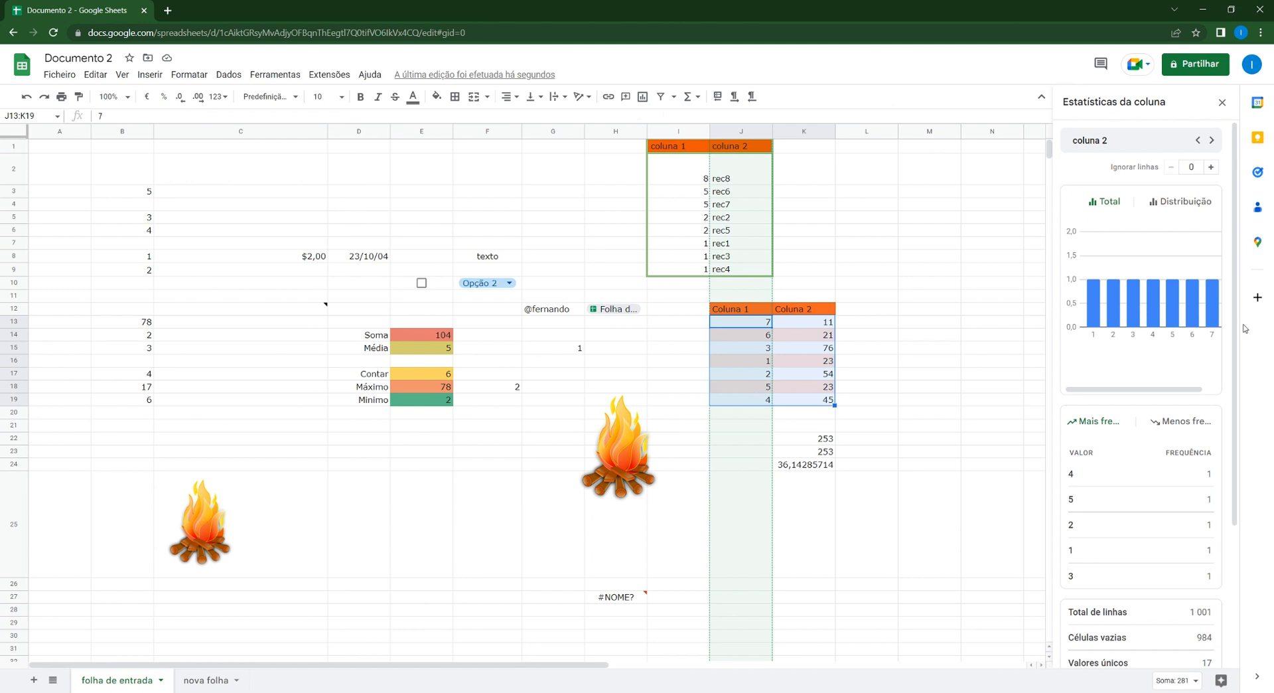
mouse_move(1208, 306)
click(1198, 141)
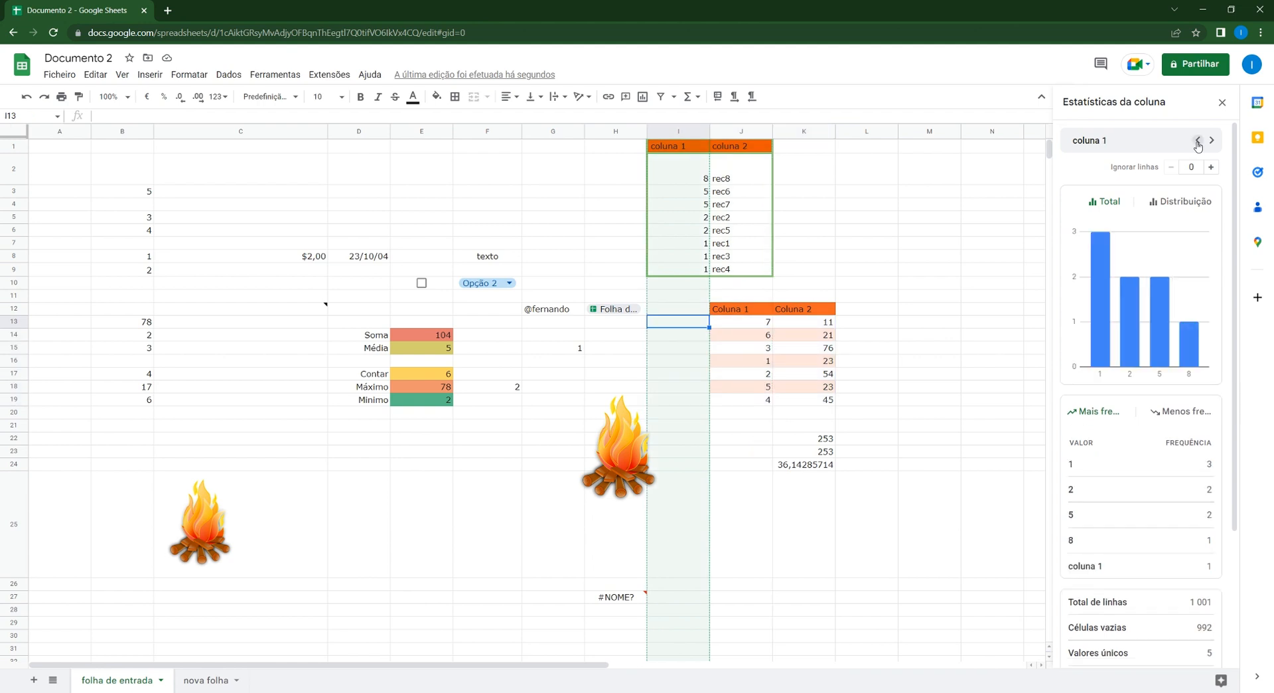
click(1198, 142)
click(1223, 142)
click(1212, 141)
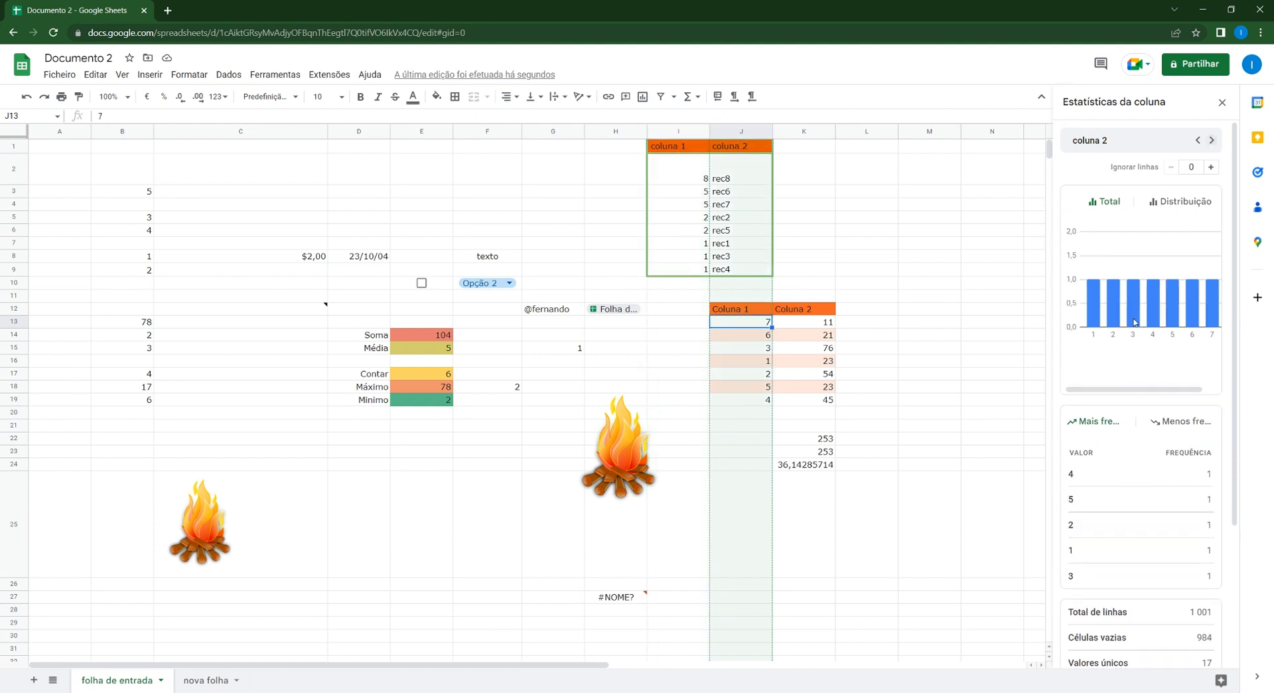
- Examine the value frequencies and summary statistics of column J, and close the column statistics
scroll(1146, 310, down, 2)
scroll(1148, 310, down, 1)
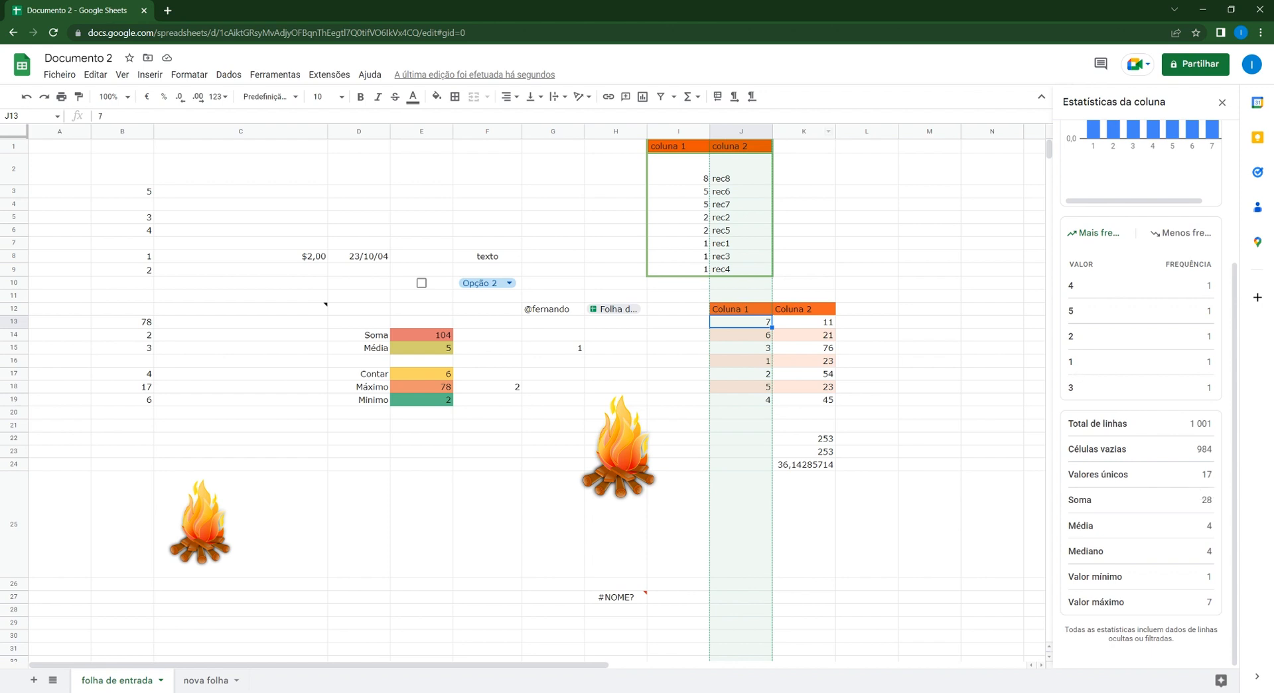
scroll(743, 225, down, 5)
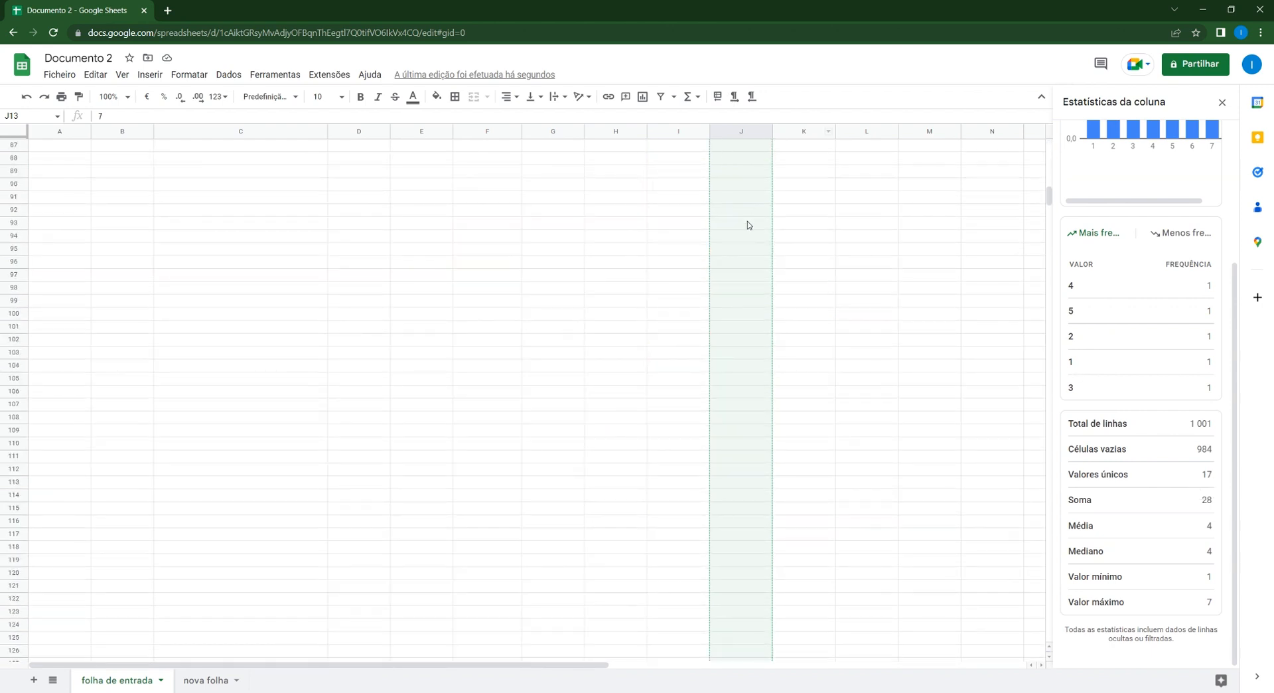
scroll(749, 229, up, 5)
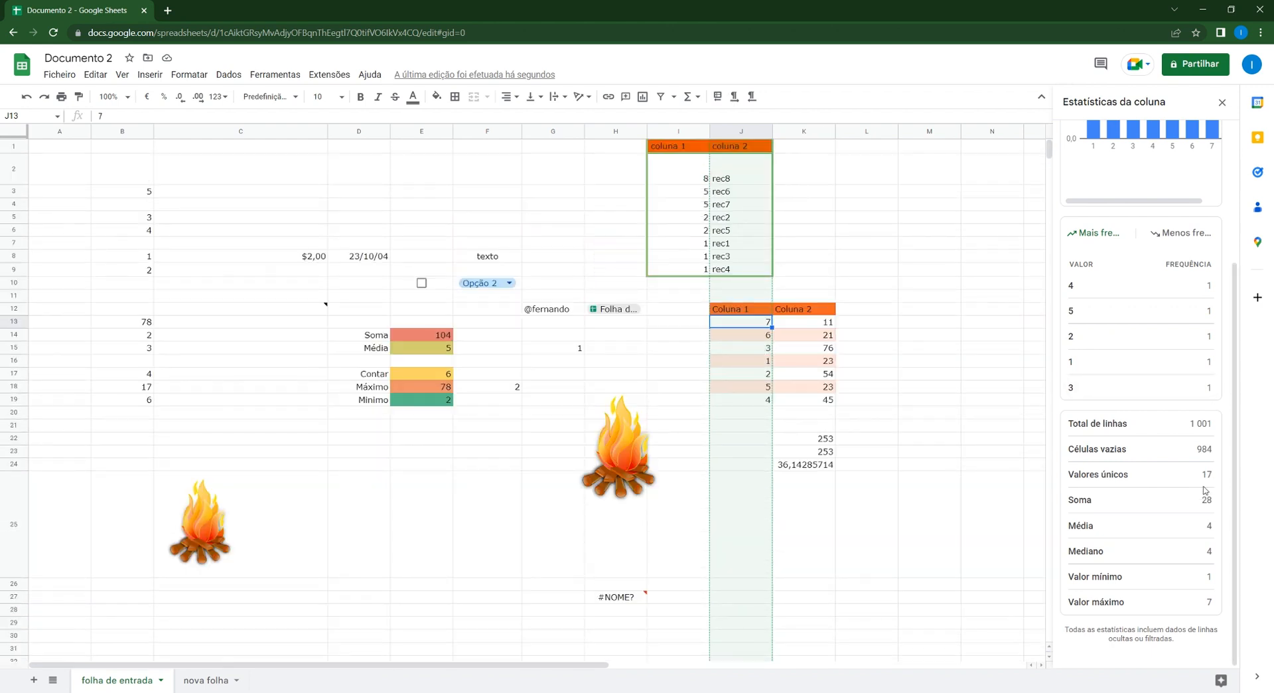
scroll(1133, 565, up, 3)
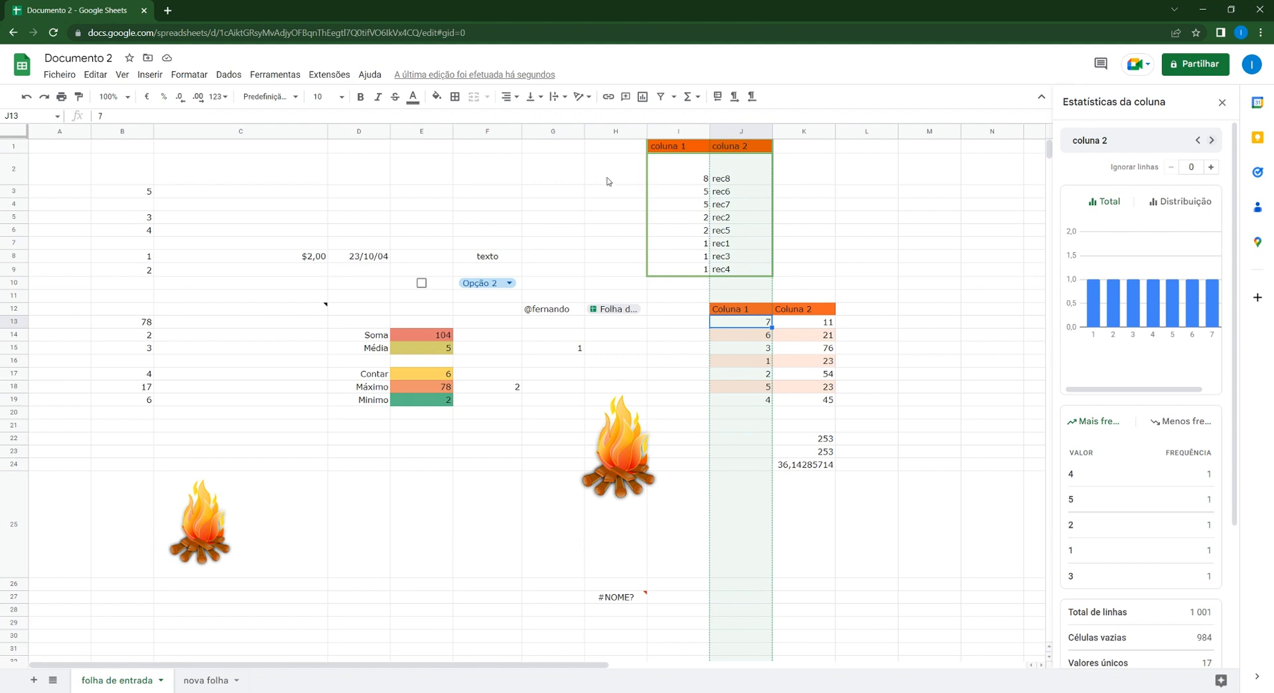
key(Escape)
- Open the sheet's data validation rules and view the choices of the dropdown in cell F10
click(229, 75)
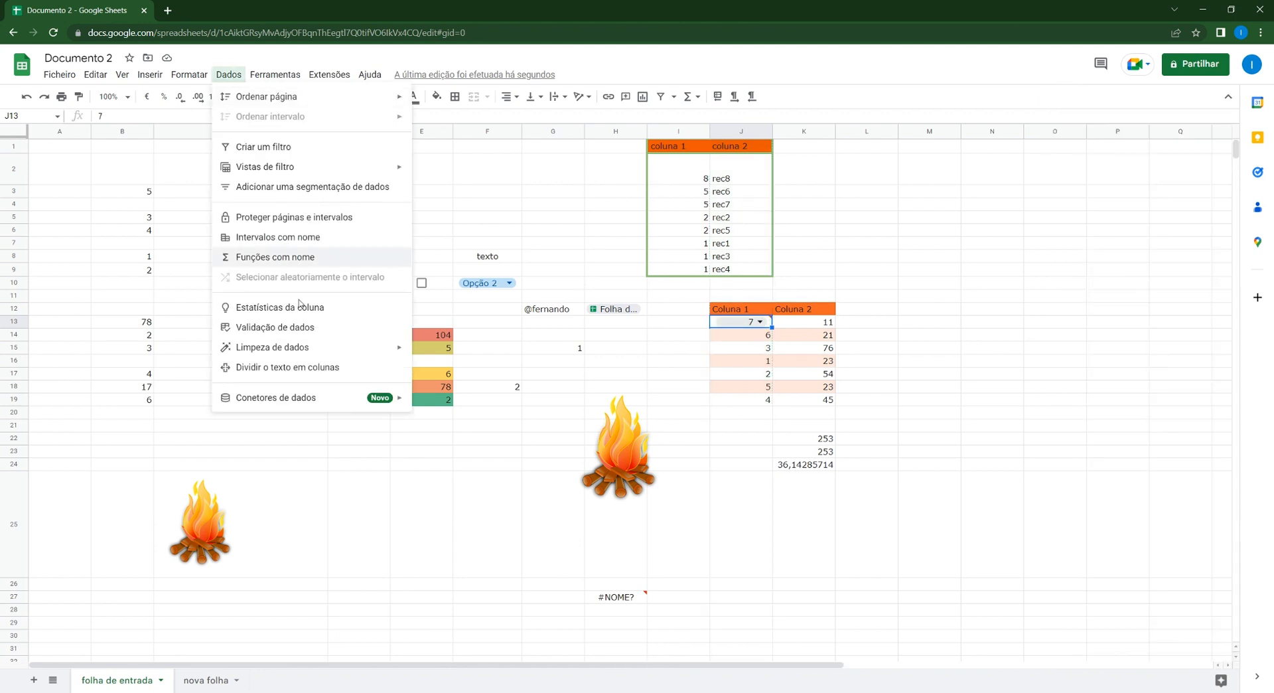
click(310, 328)
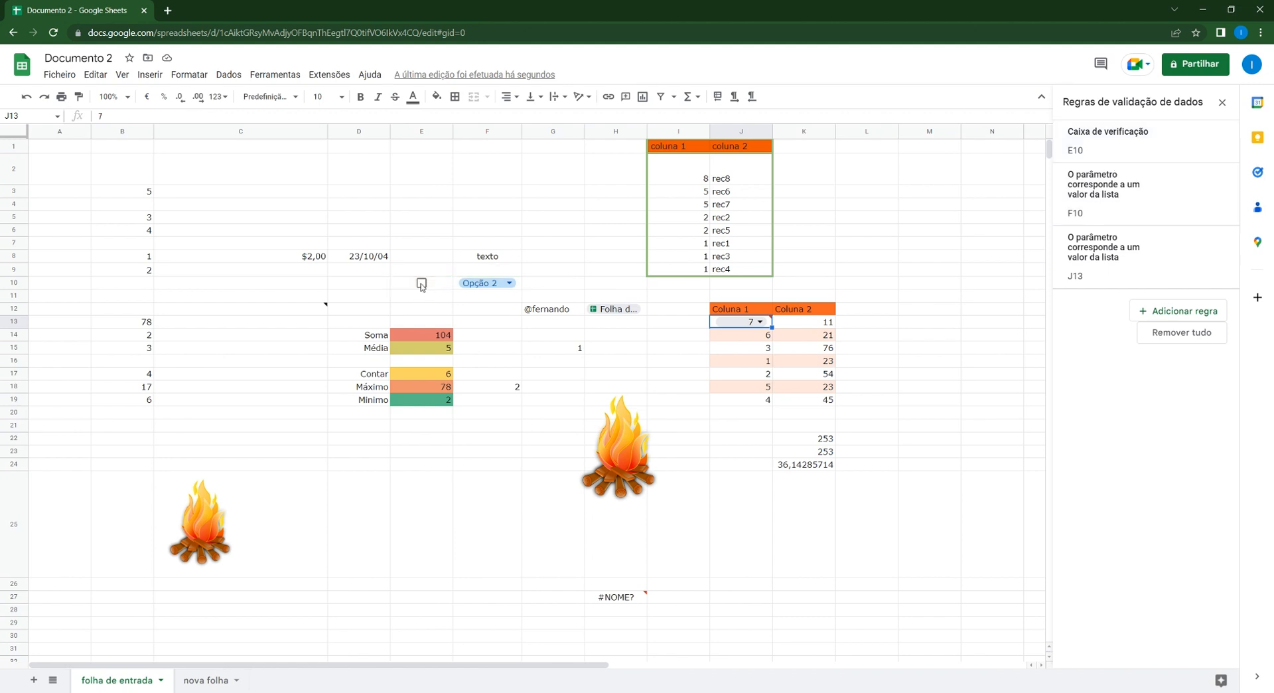
click(513, 288)
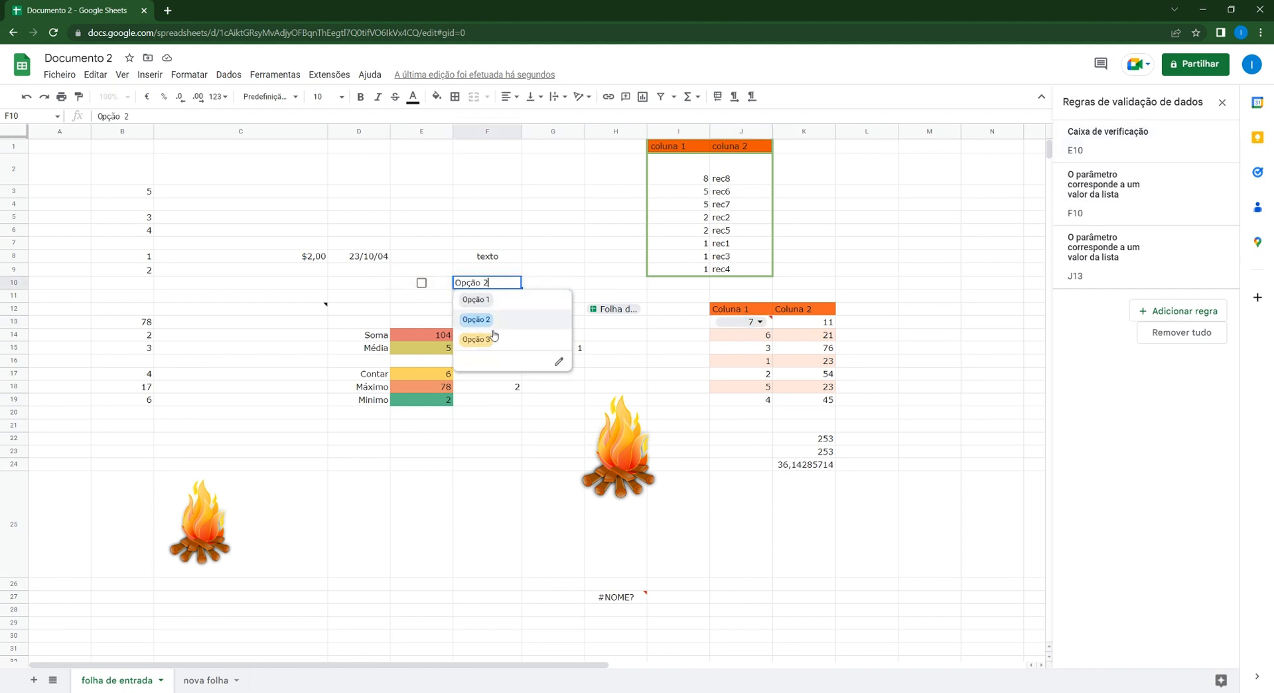
- Add a dropdown validation rule with Opção 1 and Opção 2 to cell G7, view its choices, and remove the rule again
click(581, 247)
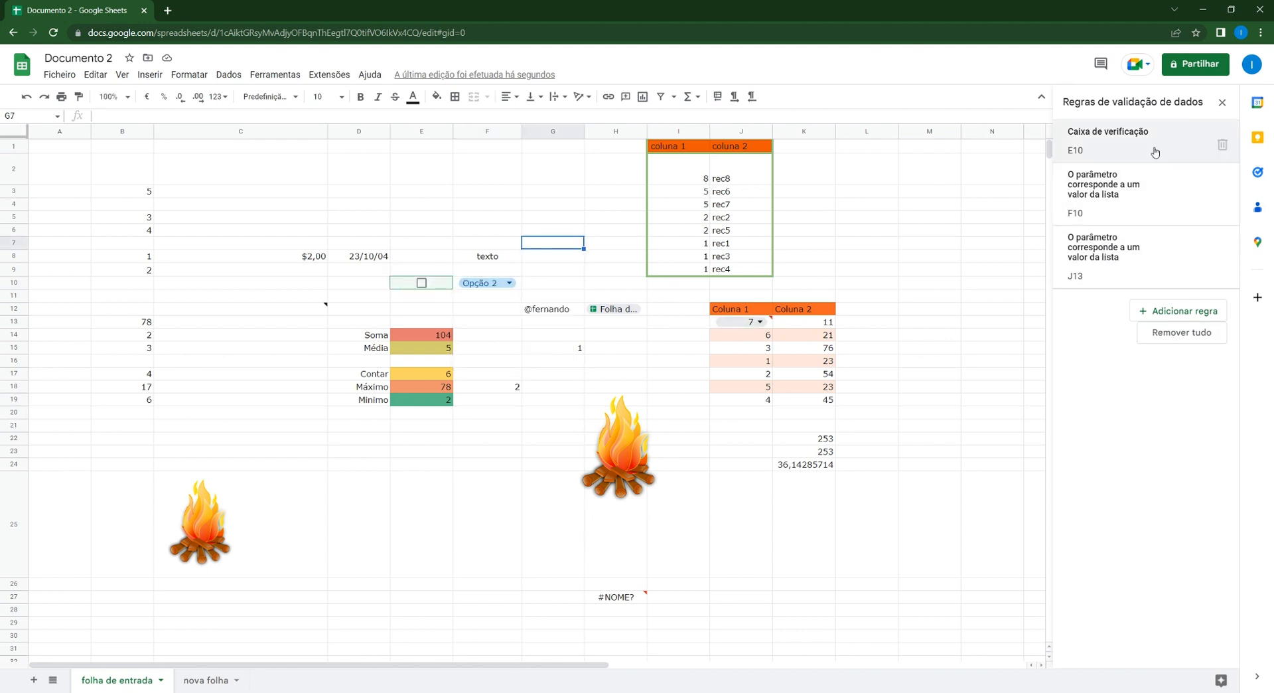
click(1188, 319)
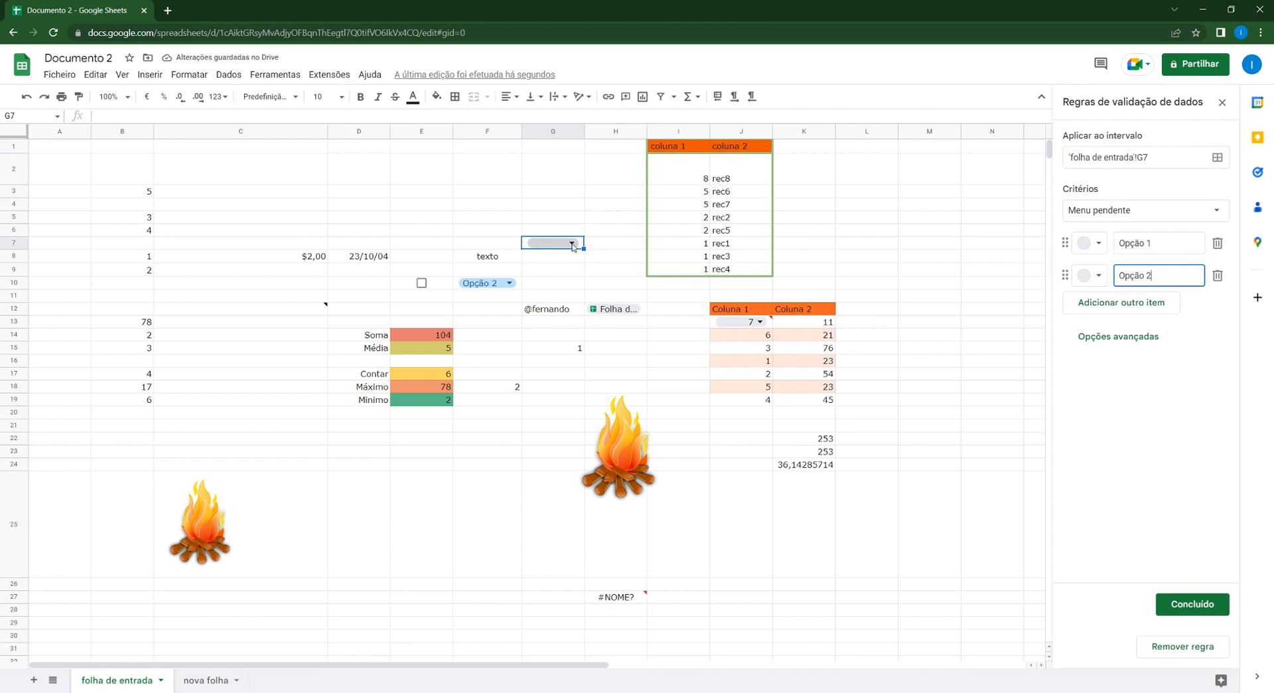
click(571, 244)
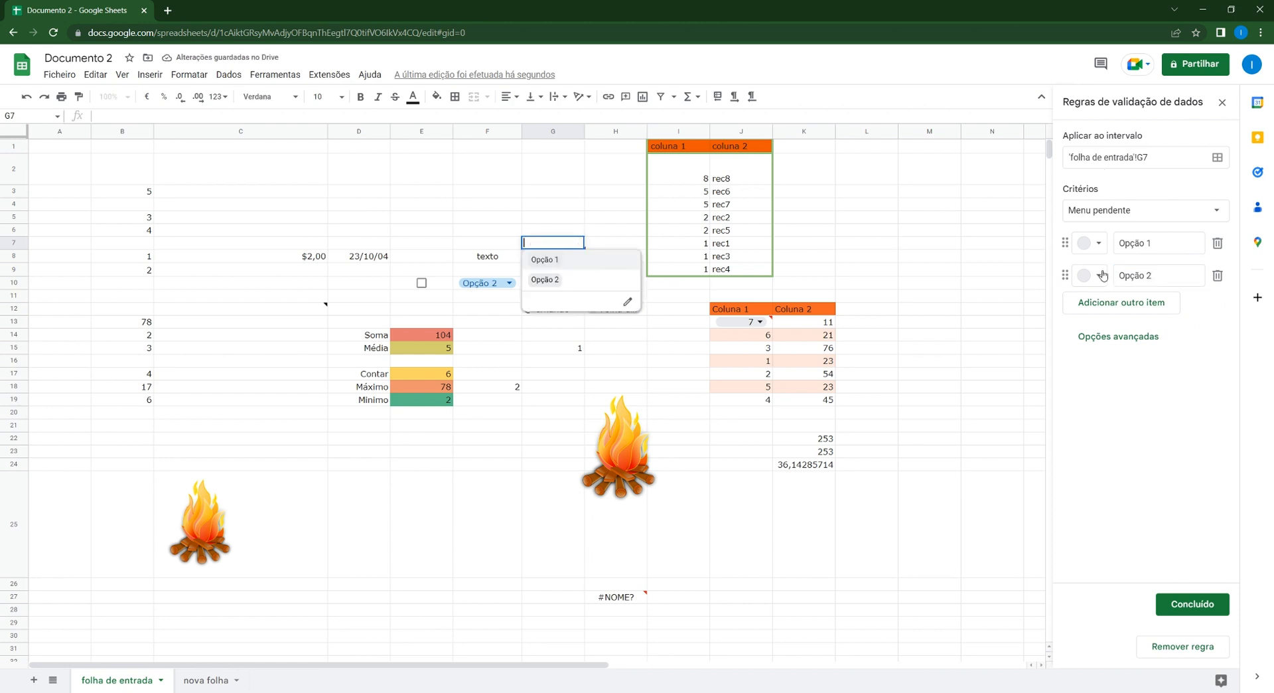
click(1193, 647)
click(1223, 103)
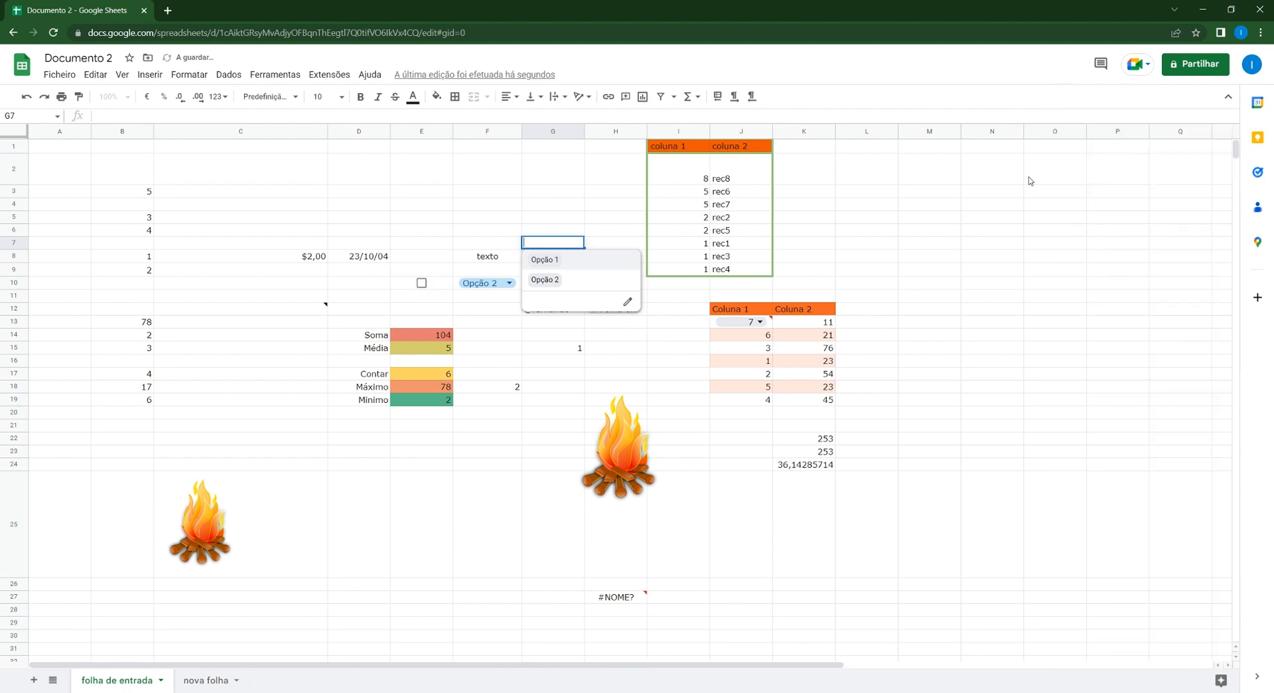
click(878, 229)
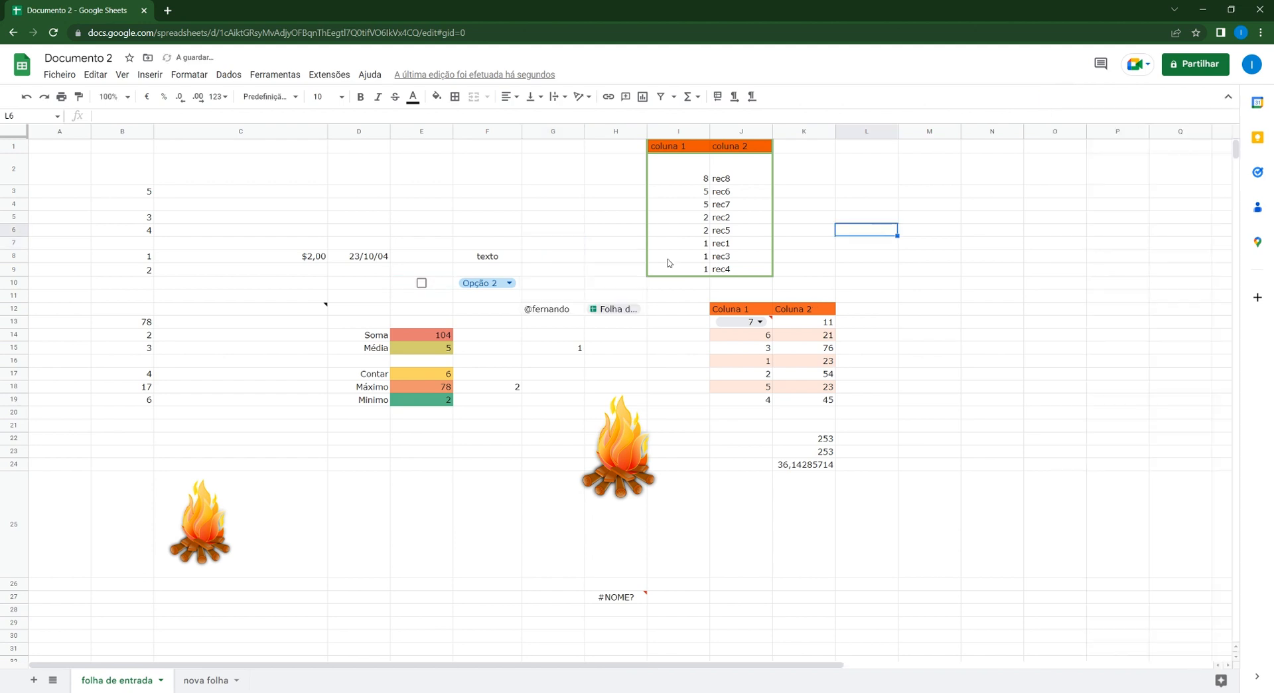
- Check the data cleanup suggestions for the sheet, and close them again
click(223, 77)
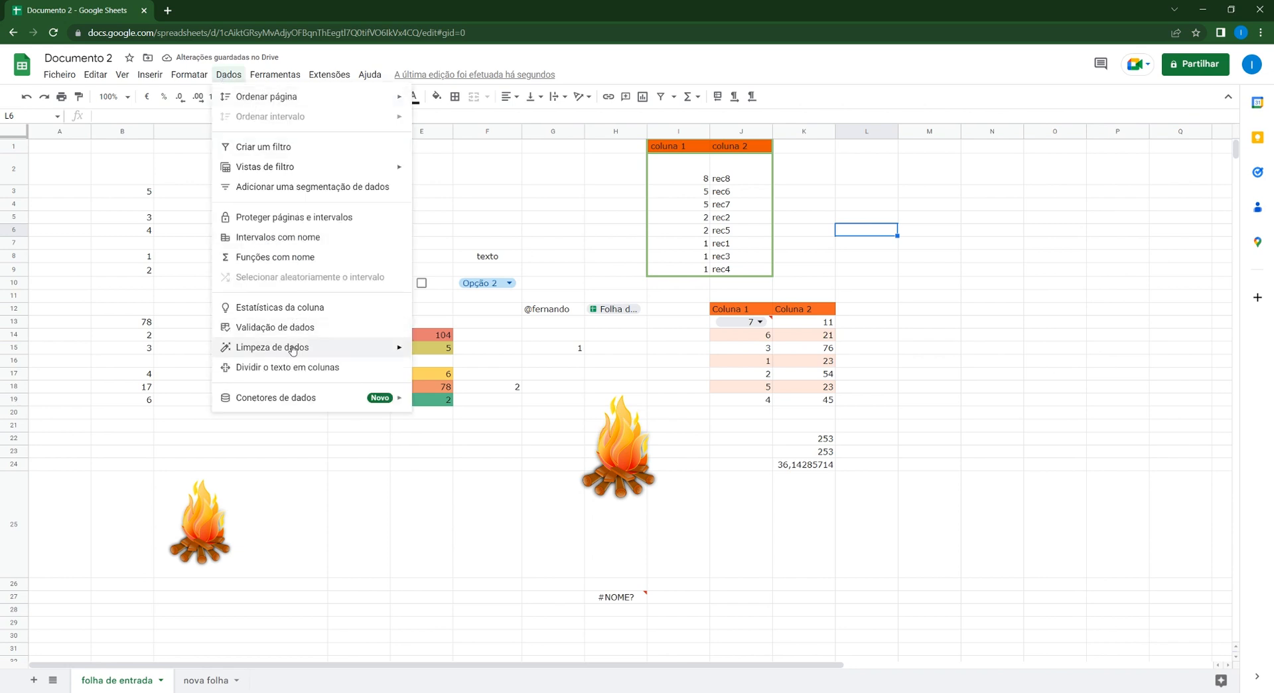
mouse_move(292, 354)
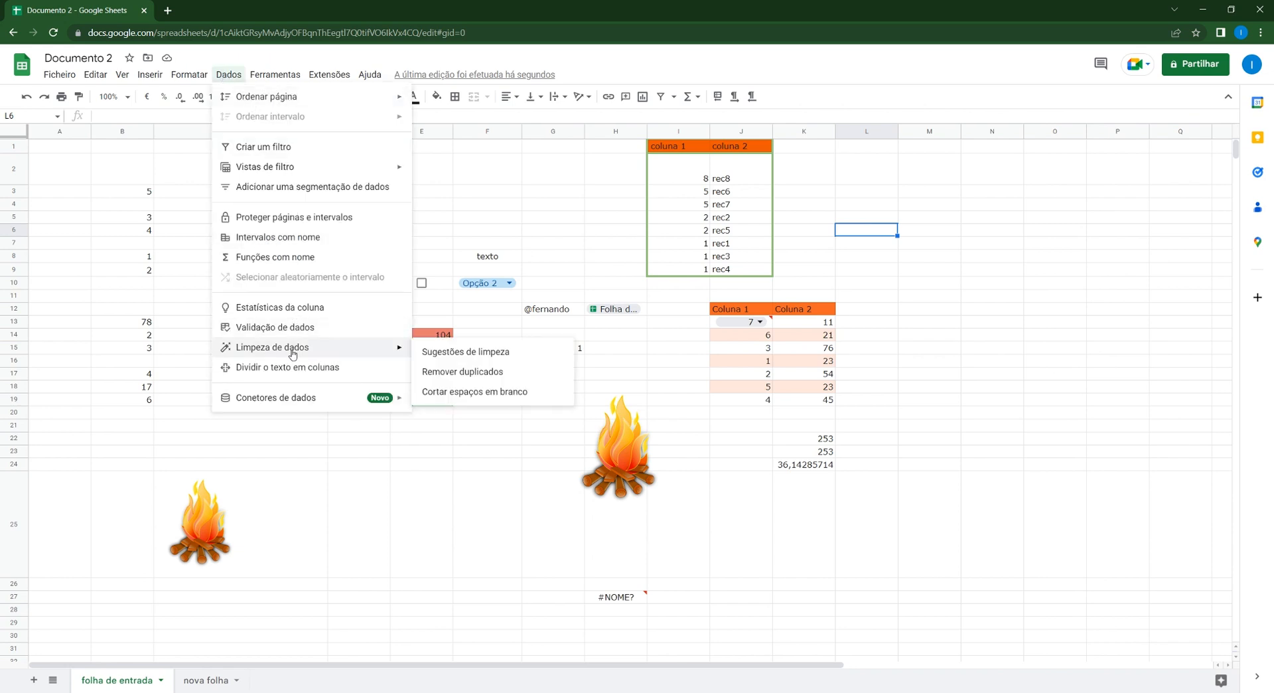
click(478, 356)
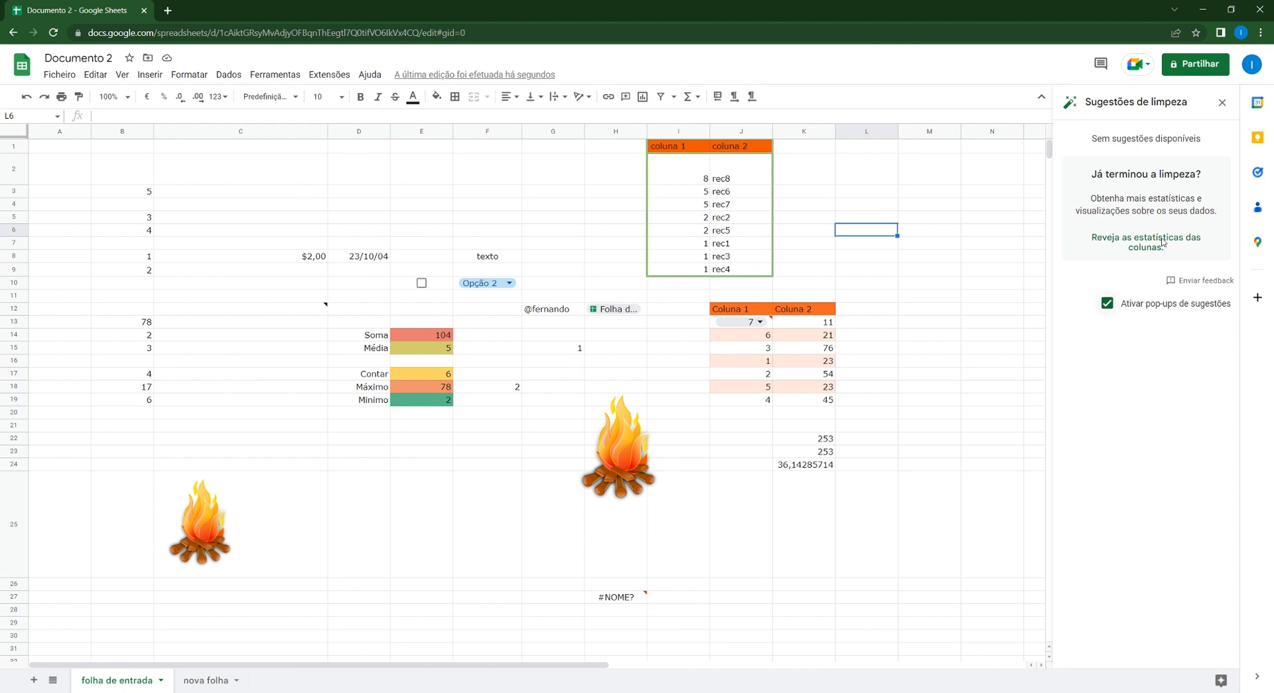
click(1222, 104)
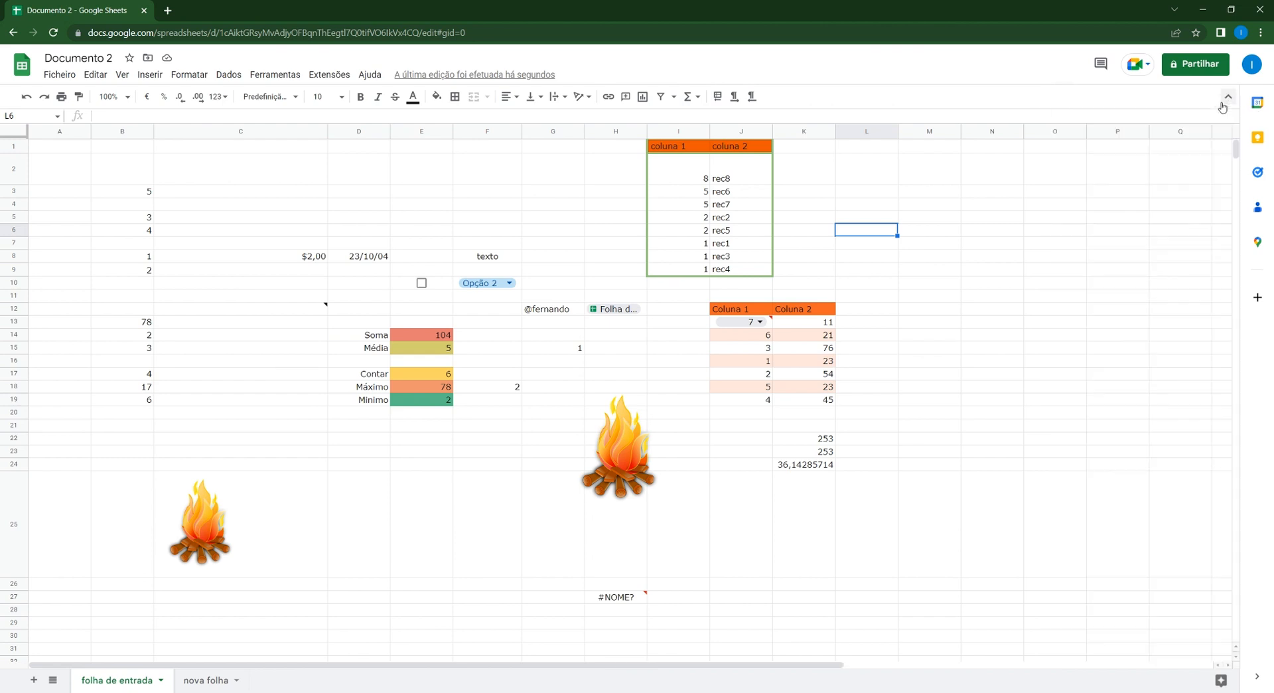
click(268, 76)
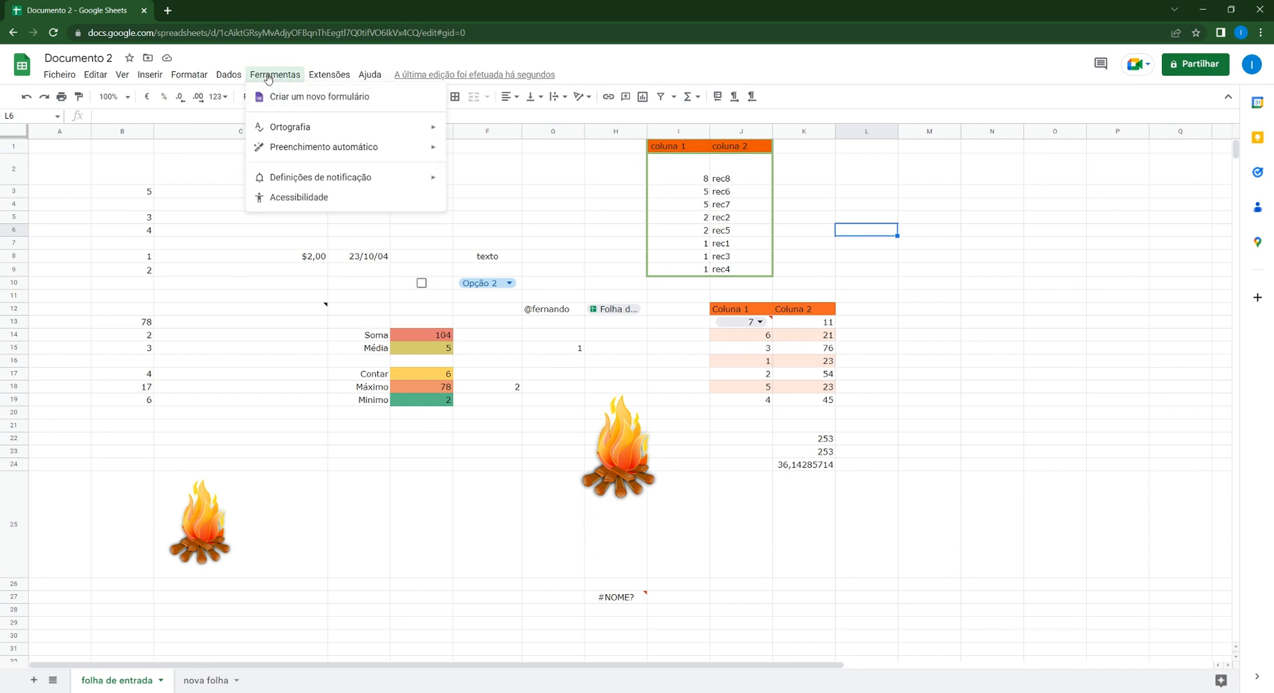
mouse_move(228, 75)
mouse_move(300, 351)
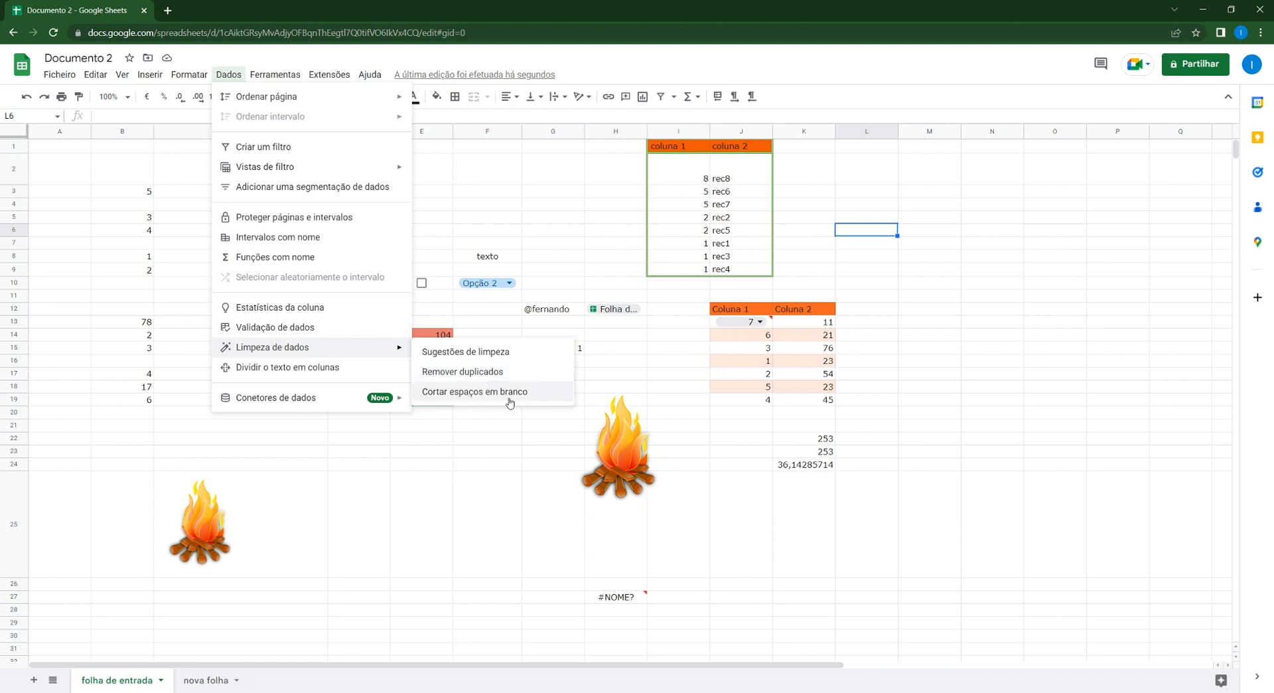
click(943, 413)
- Remove the duplicate values from K13:K24, analysing column K without a header row
drag(806, 322, 818, 467)
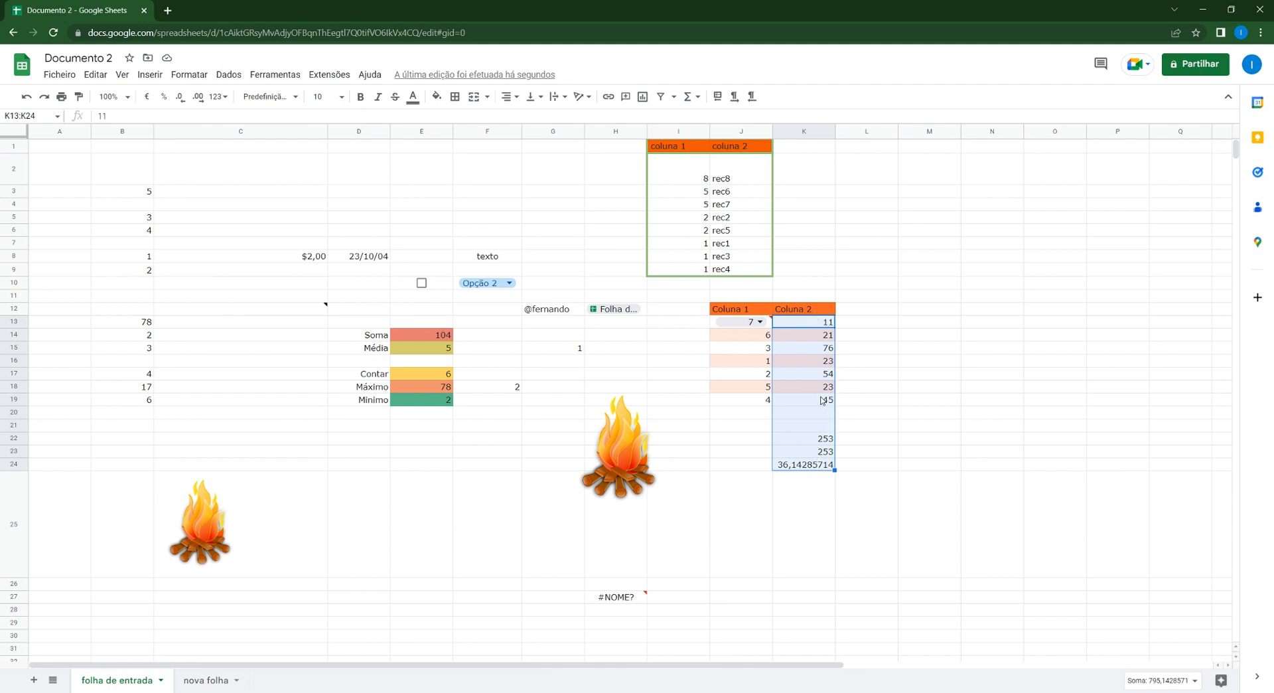
click(226, 75)
mouse_move(342, 347)
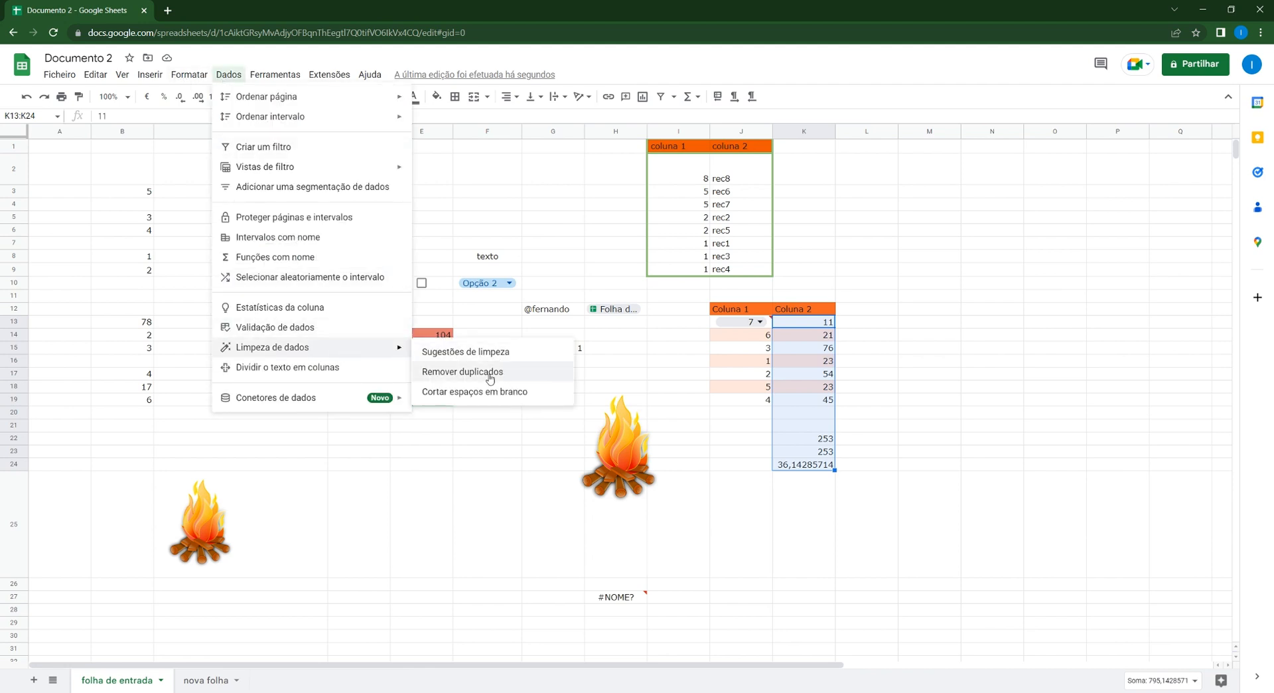
click(490, 378)
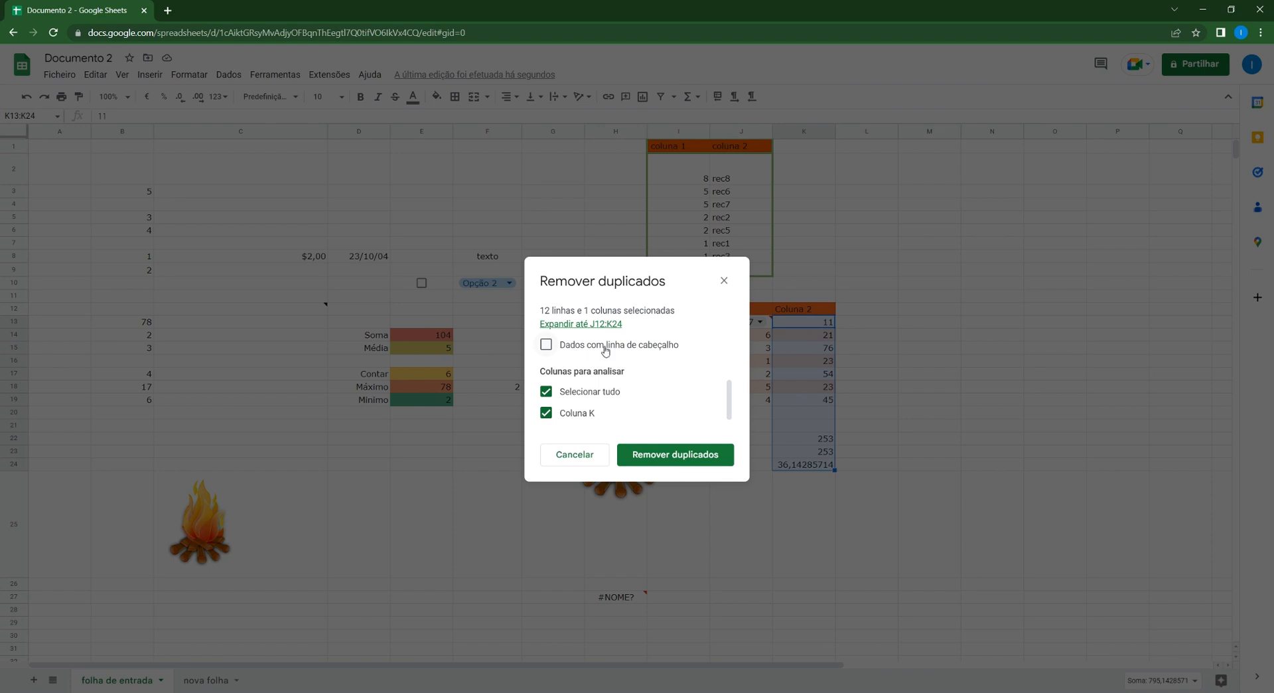
click(682, 463)
click(789, 414)
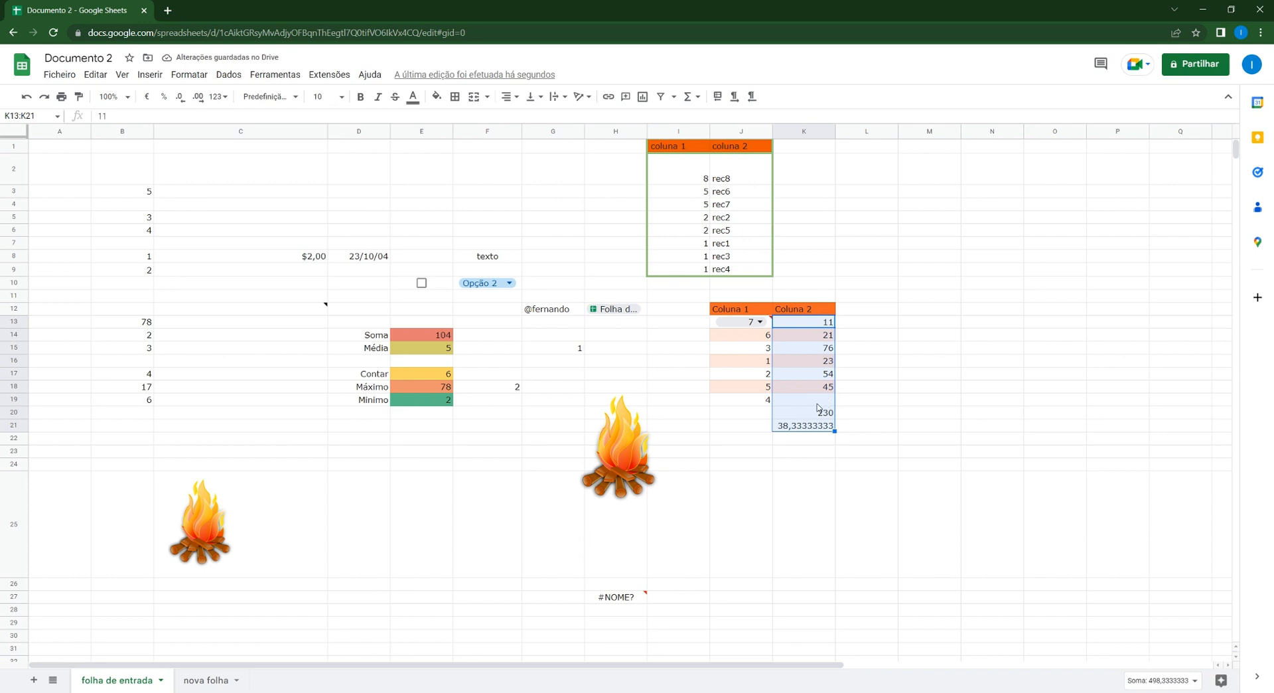
- Undo the removal of duplicates in column K and deselect the range
click(881, 405)
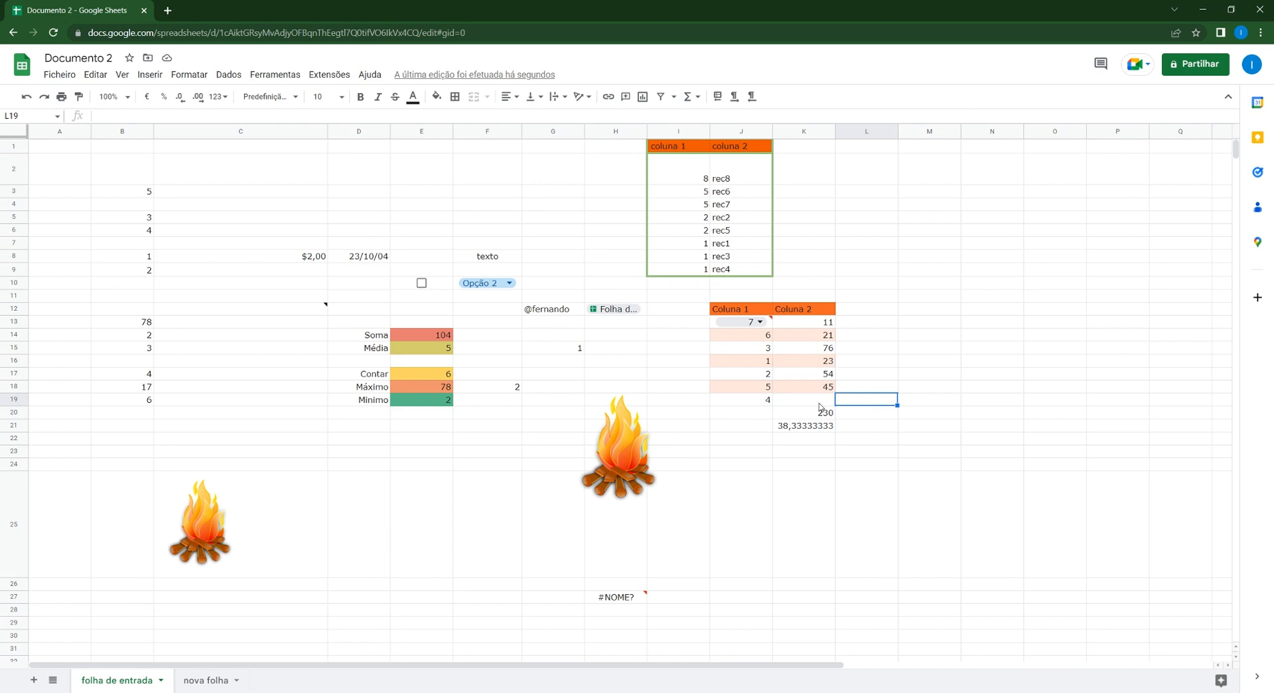
key(ctrl+z)
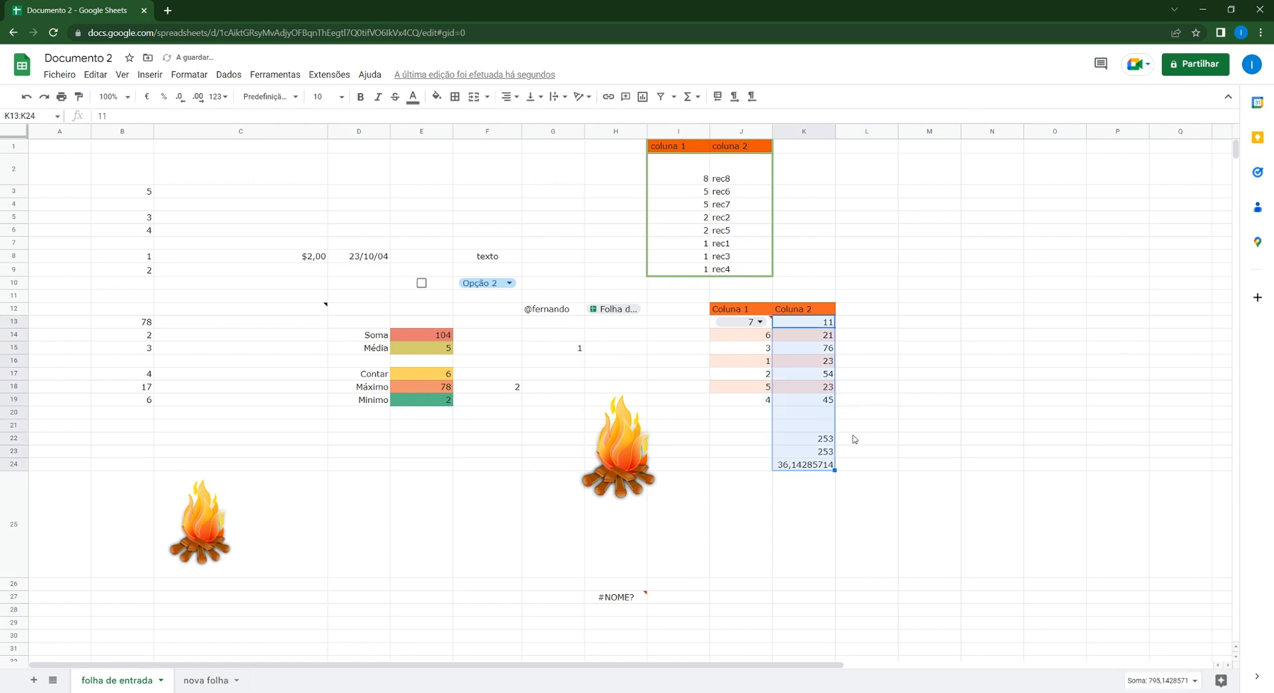
click(845, 430)
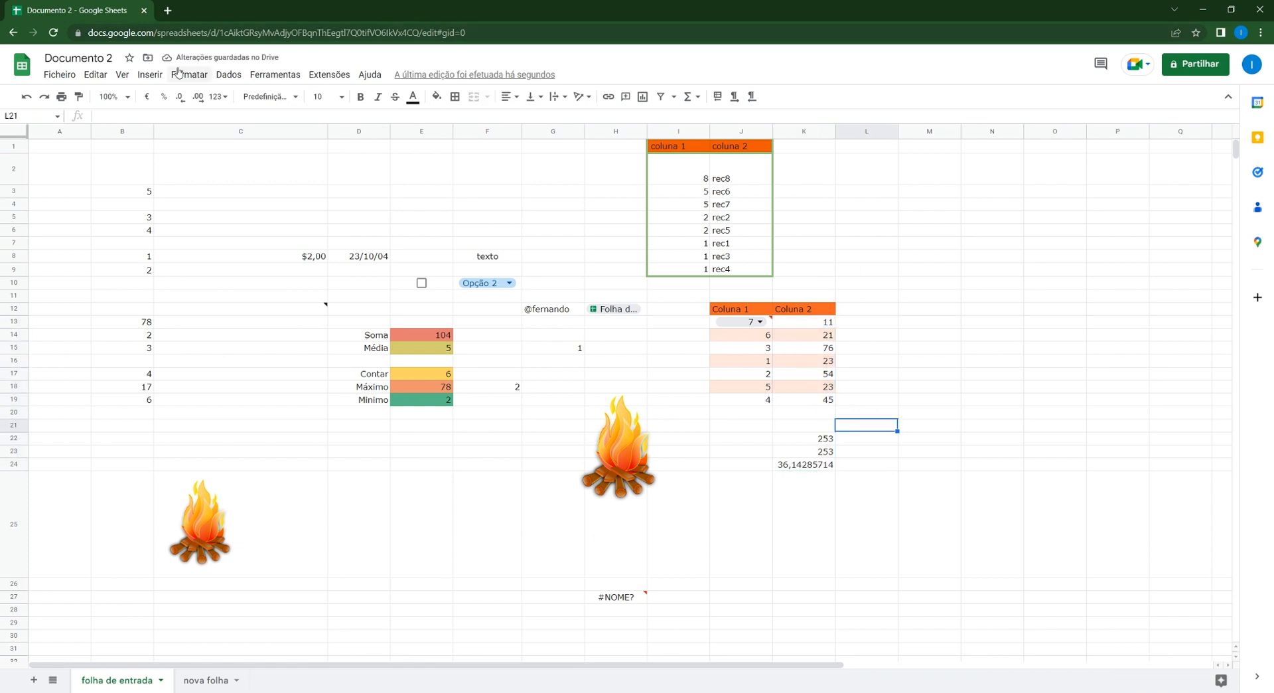
- Enter the text "google sheets" in cell L21 with several extra spaces between the two words
click(227, 77)
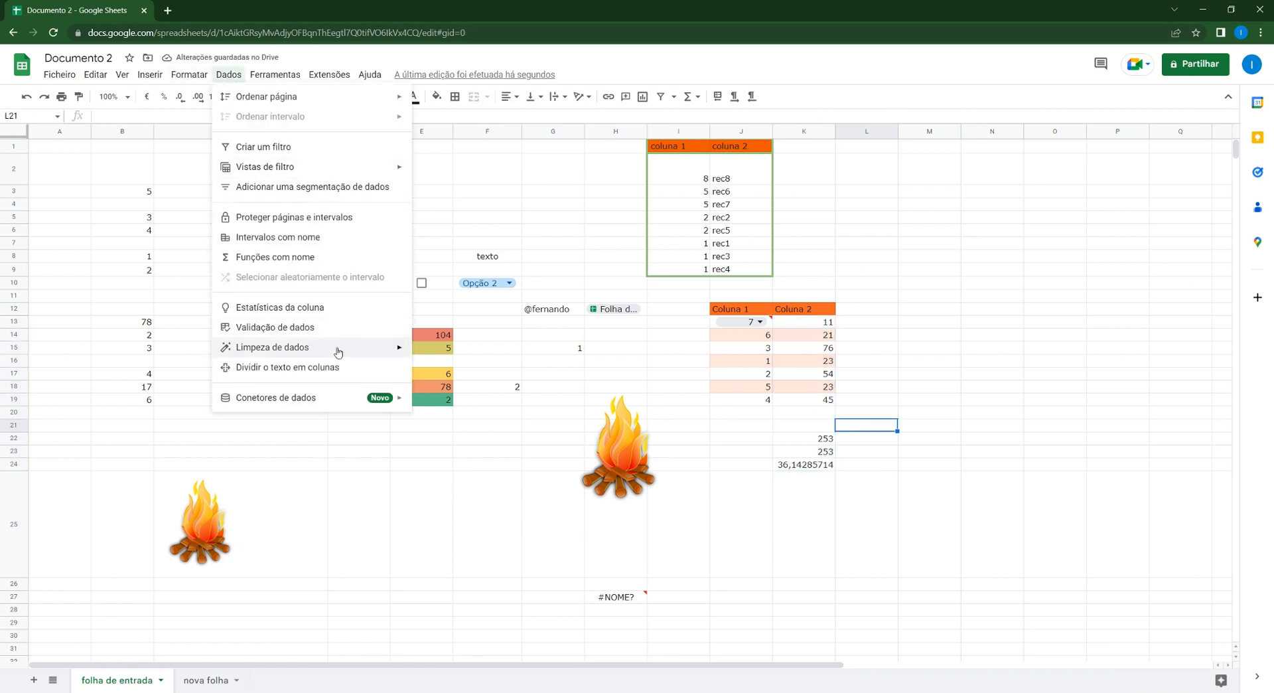
mouse_move(404, 355)
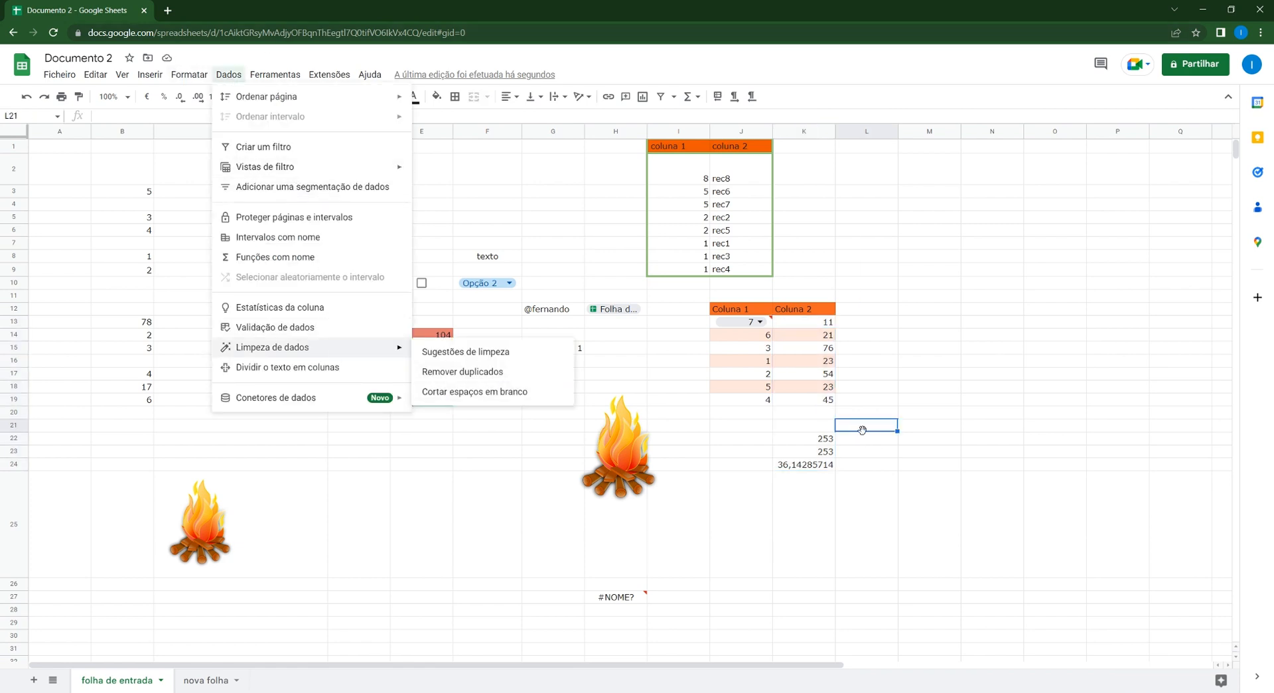
click(866, 429)
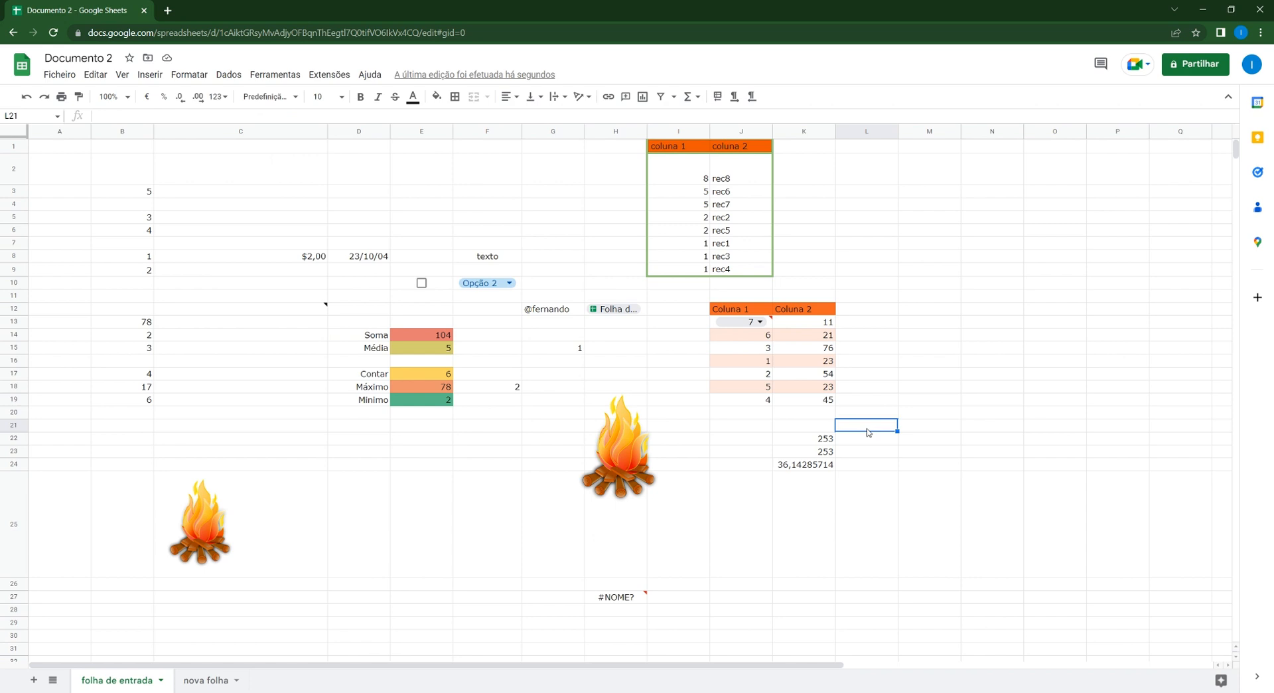
text(google        sheets)
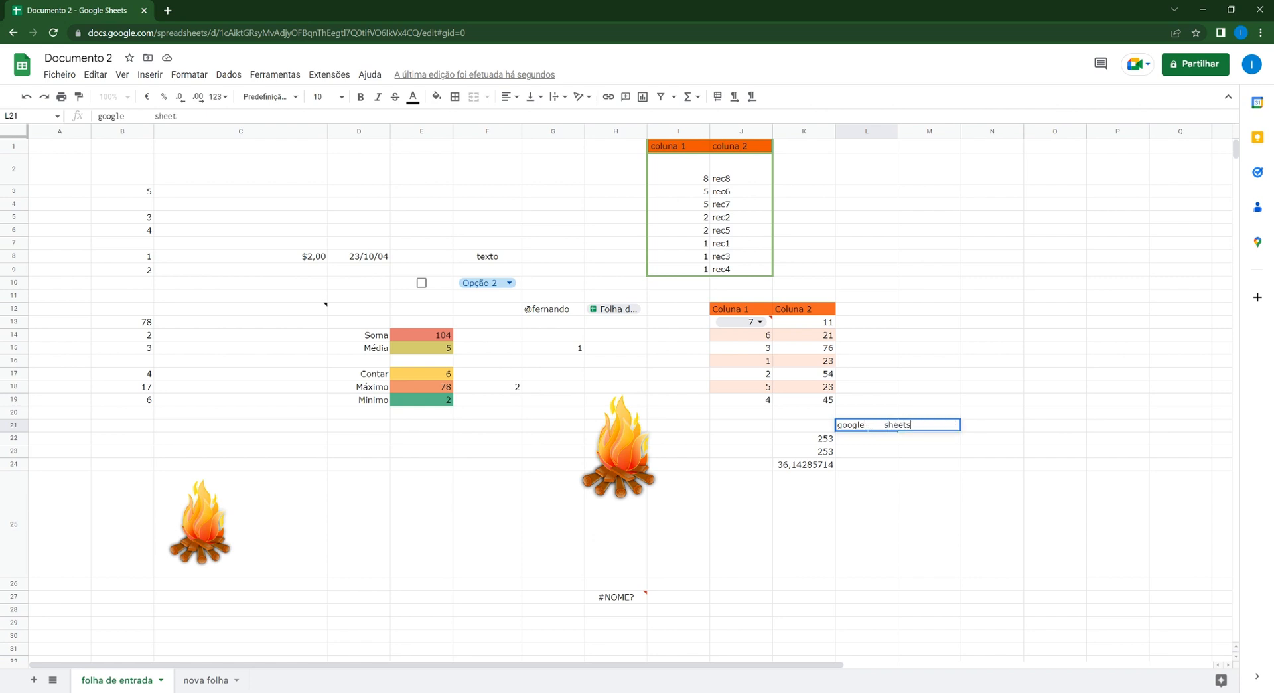
key(Return)
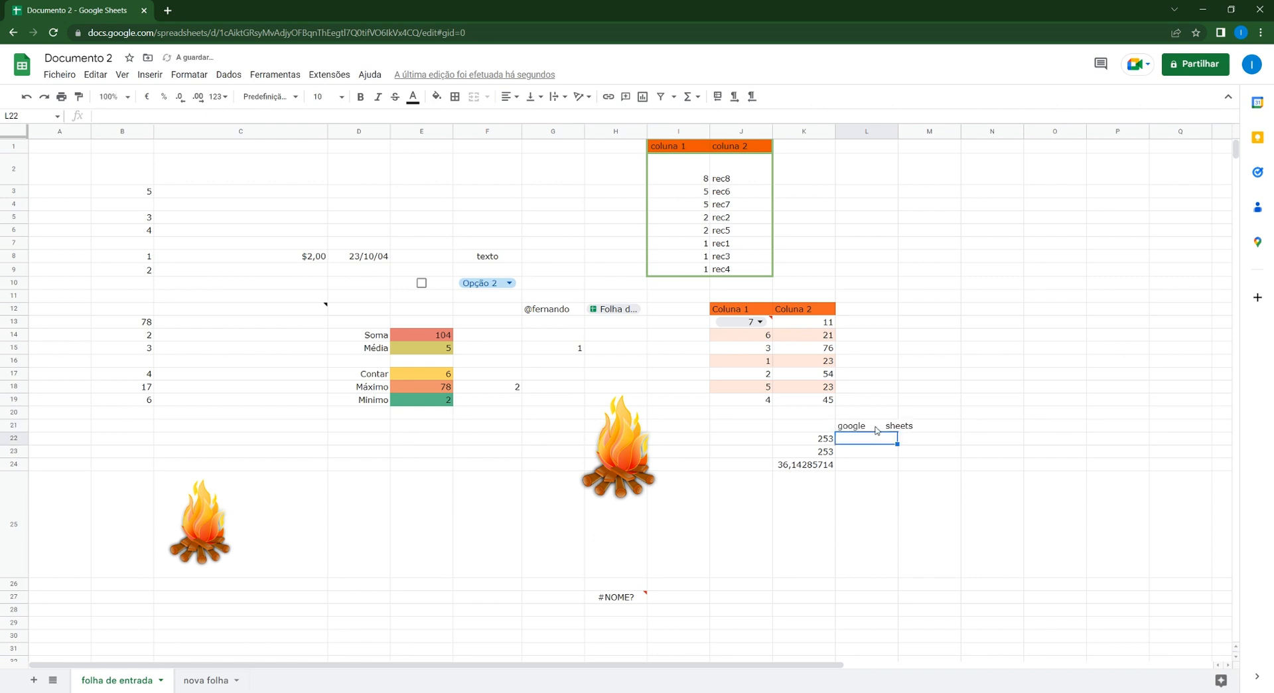
- Trim the extra whitespace from the text in cell L21
click(882, 429)
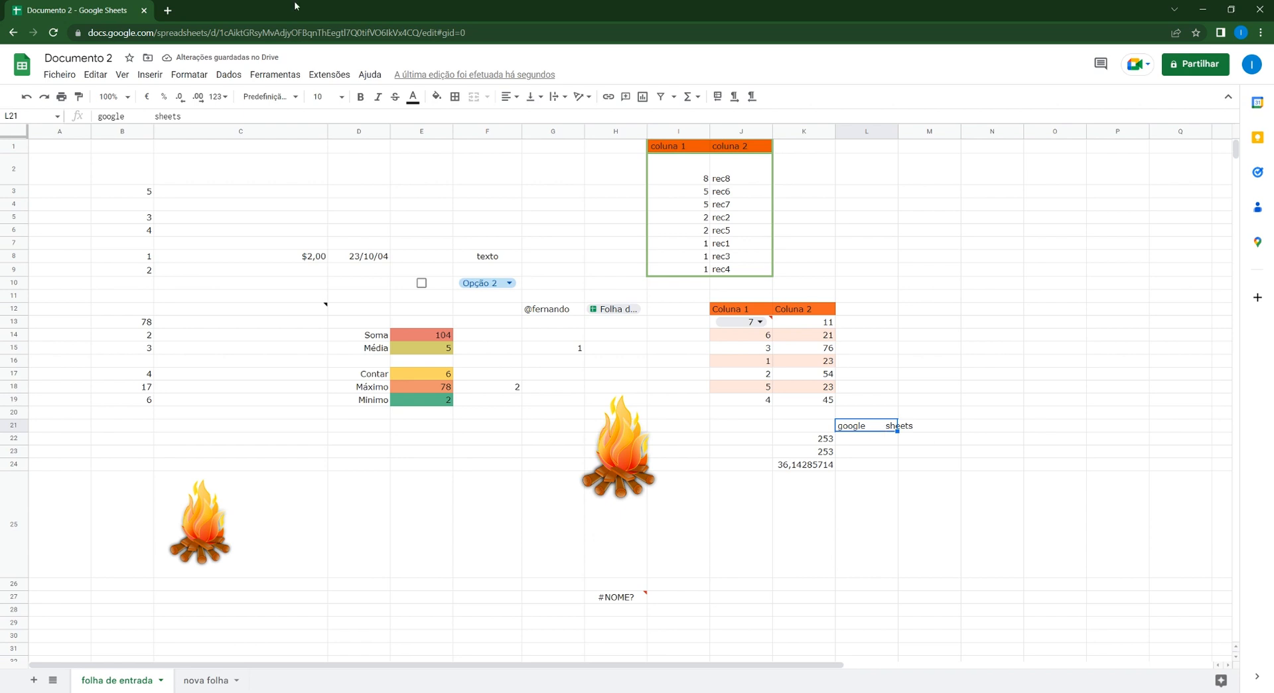
click(228, 75)
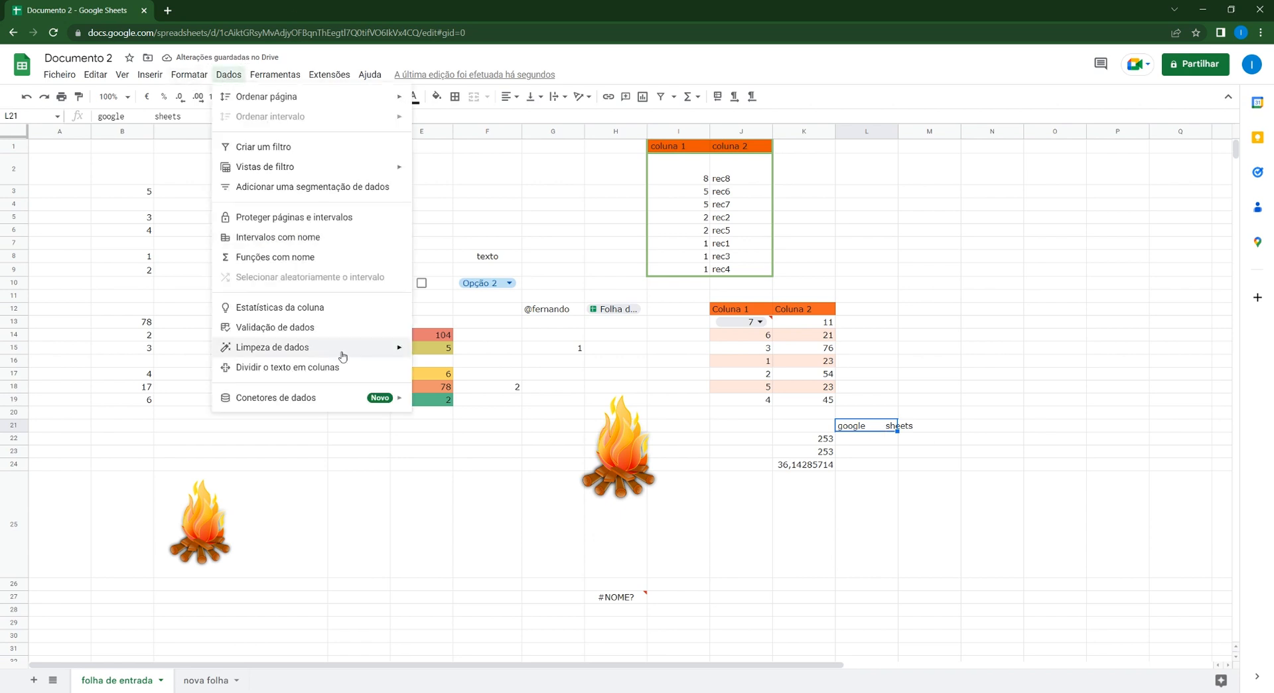
mouse_move(343, 357)
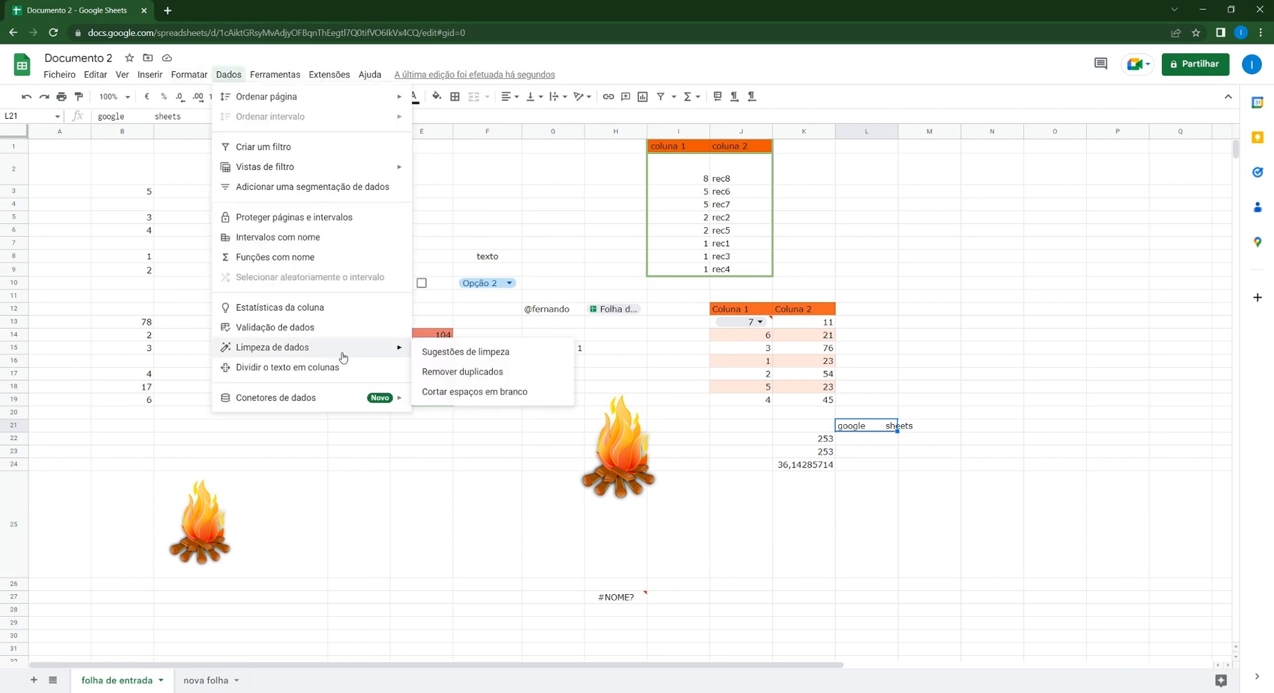
click(503, 392)
click(770, 397)
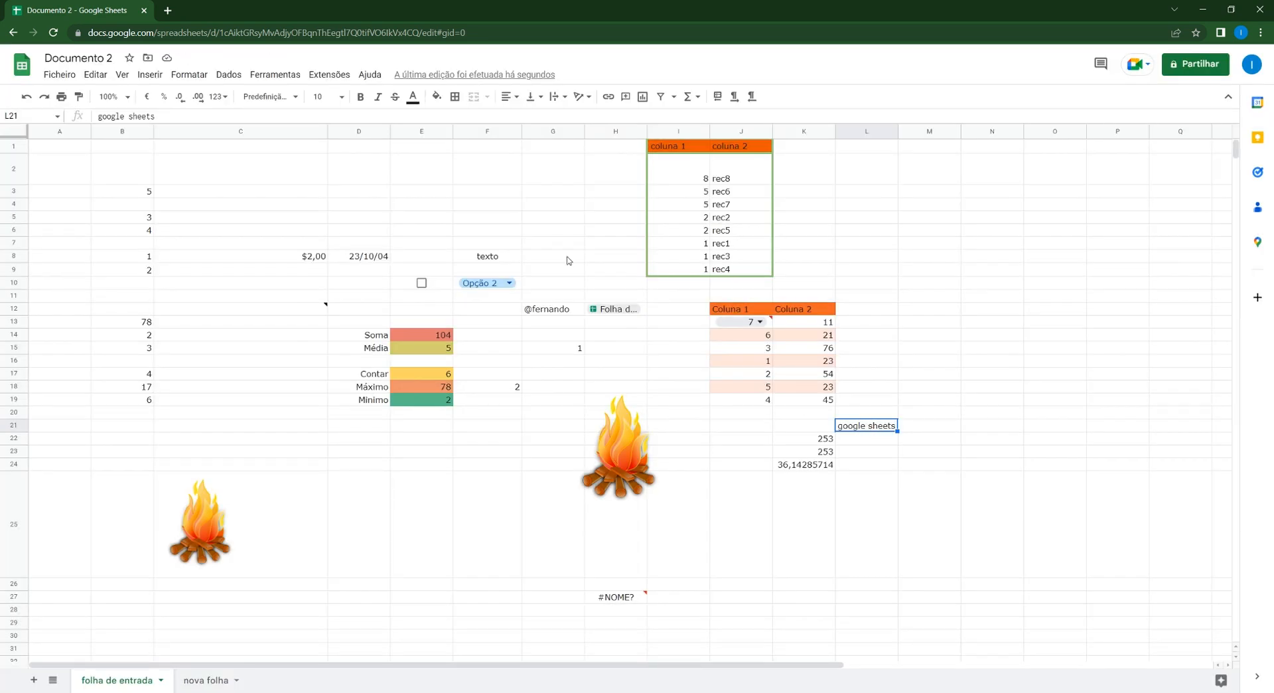
click(231, 74)
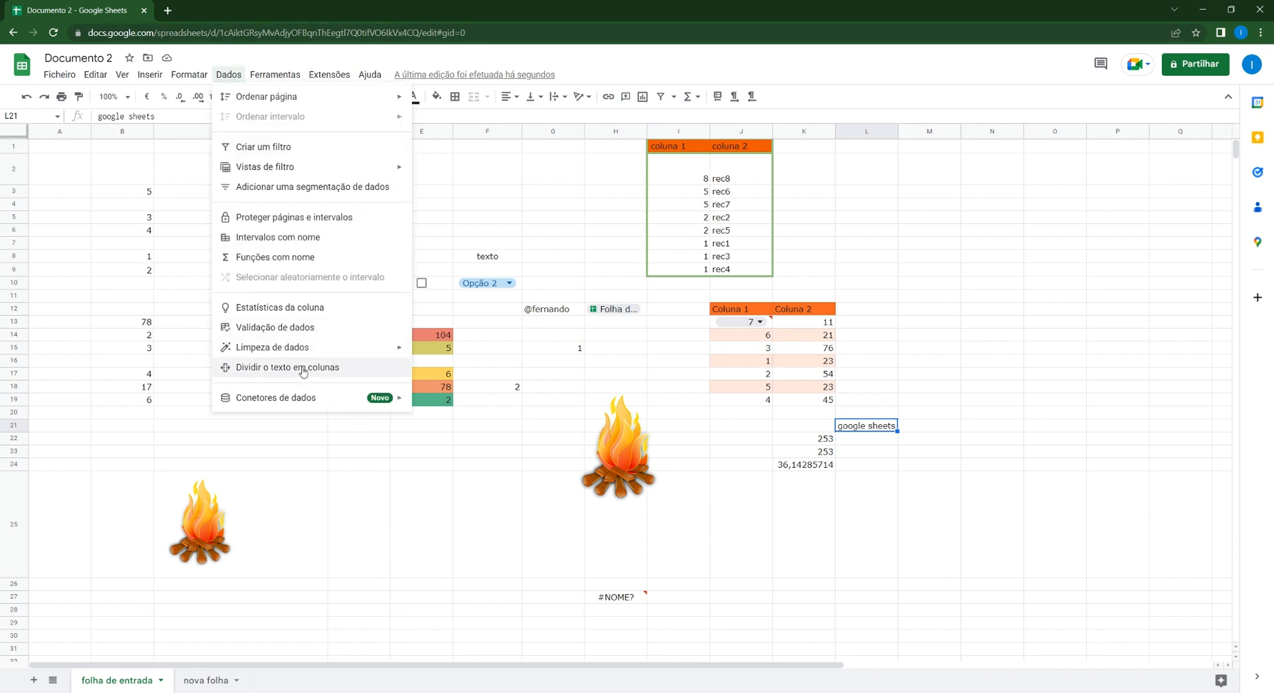
click(757, 429)
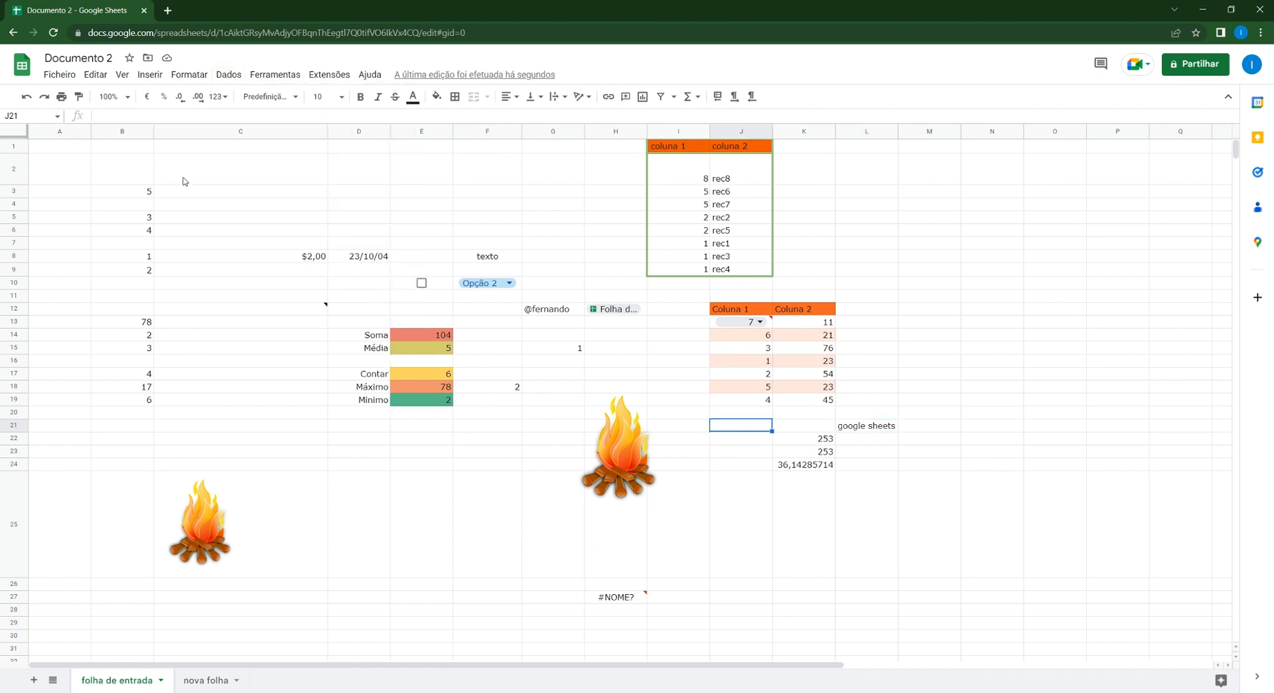
click(213, 176)
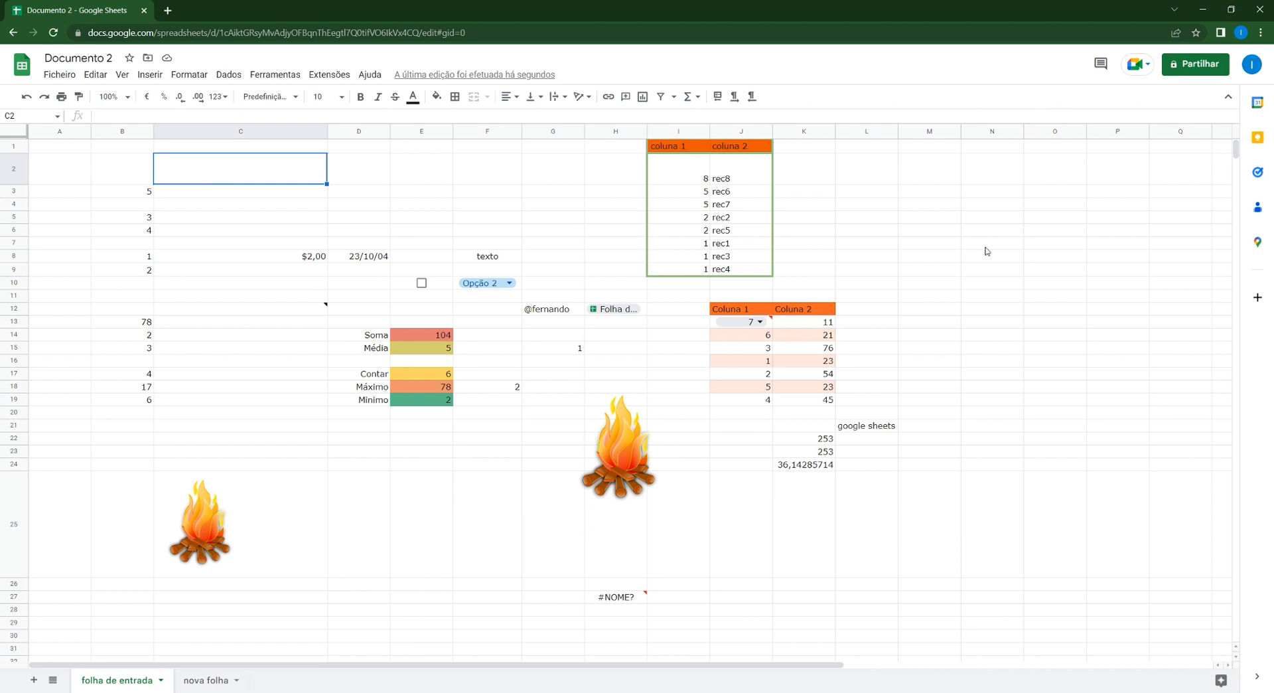
- Enter the comma-separated text "dado1,dado2,dado3" in cell M2
click(946, 170)
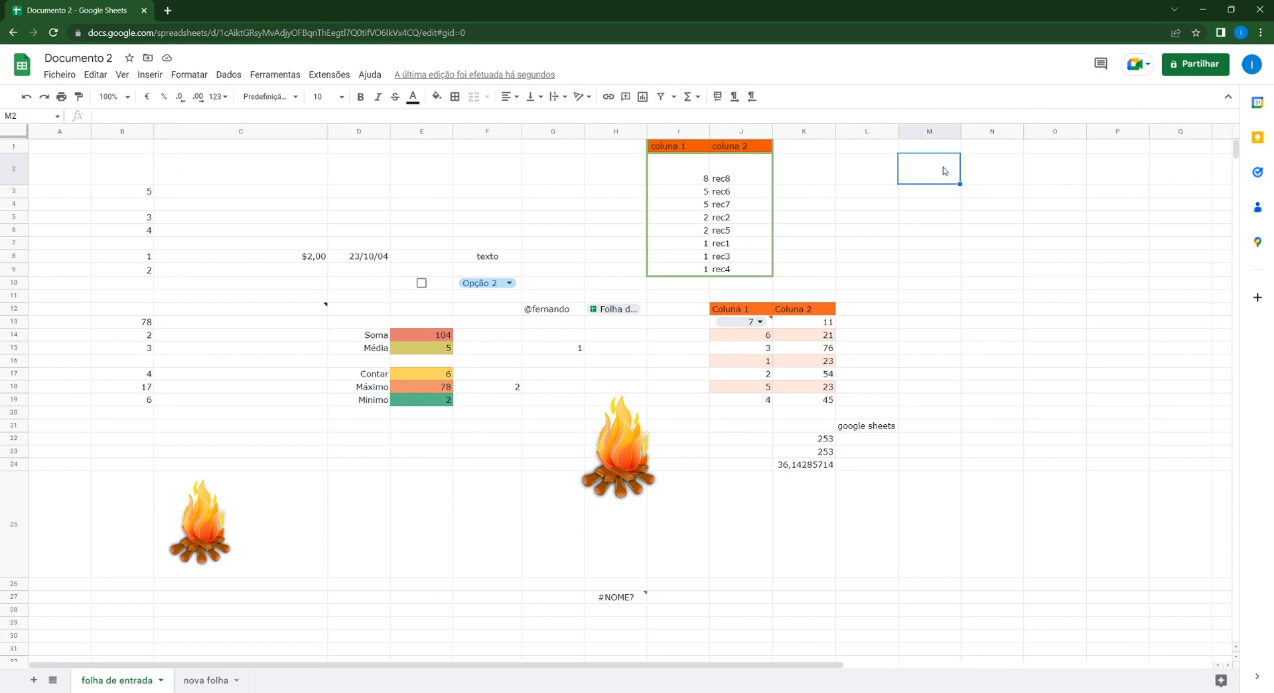
text(dado)
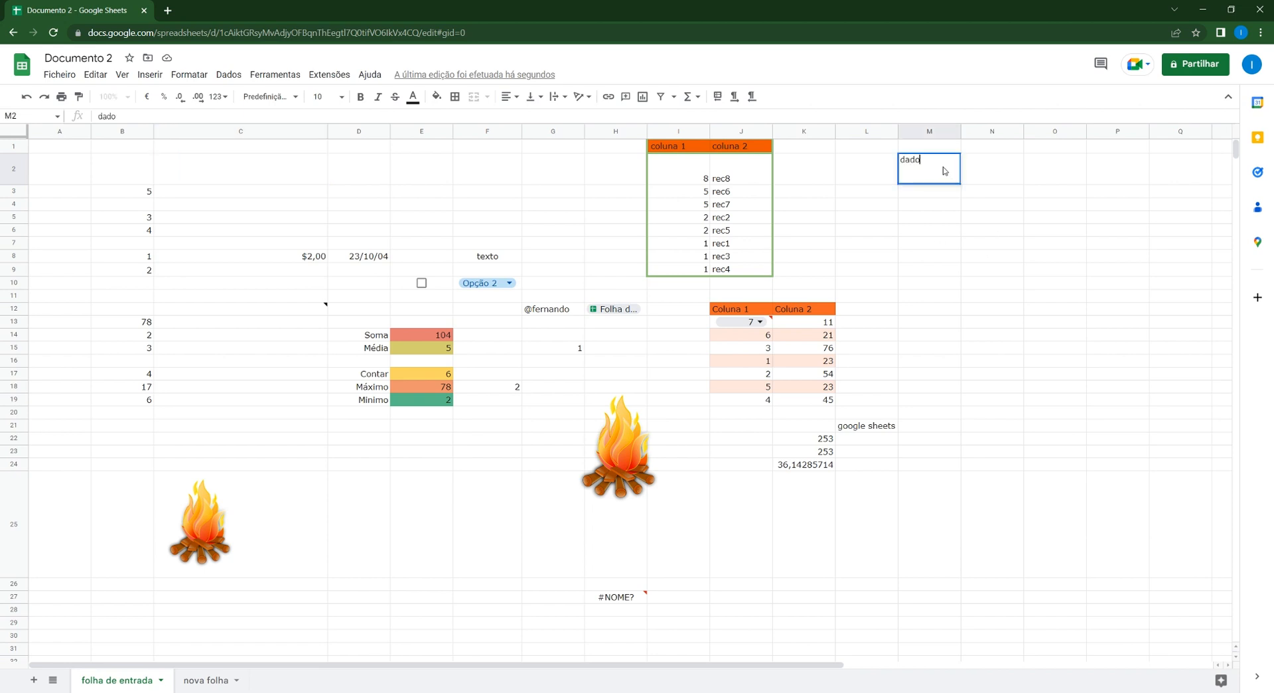
text(1,dados)
text(,dado3)
key(Return)
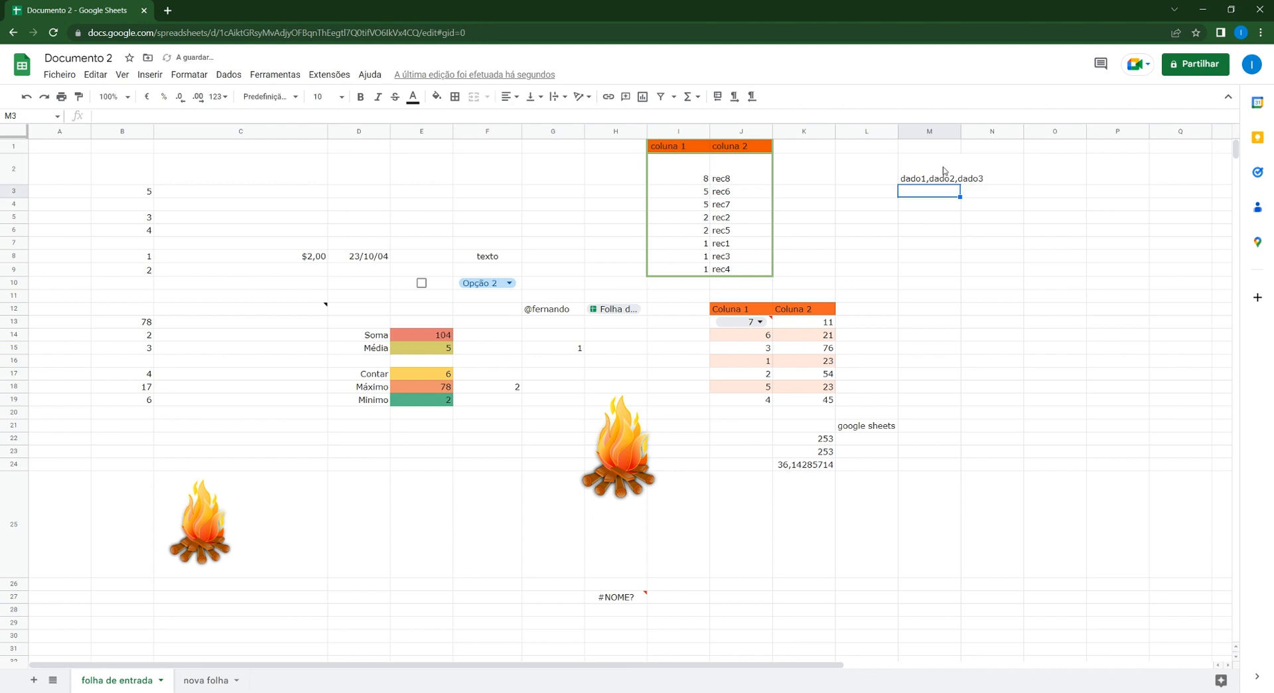
- Split the text in cell M2 into columns, using the comma (Vírgula) as separator
click(943, 167)
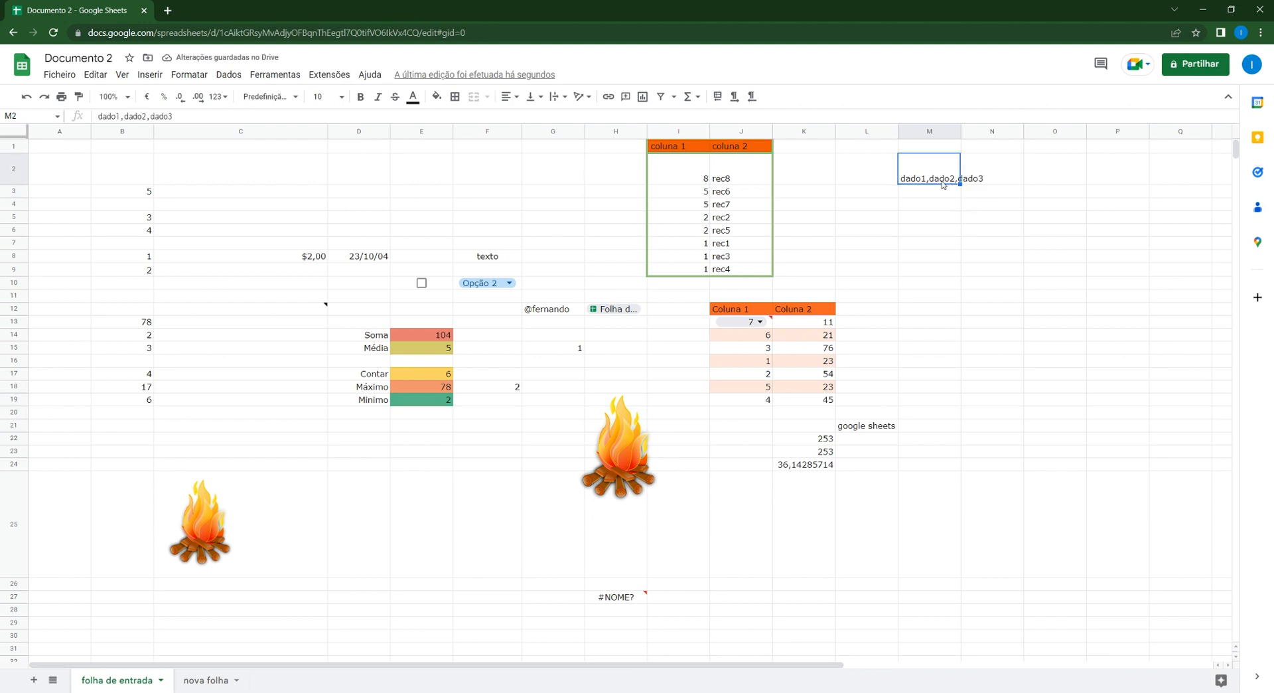
click(228, 75)
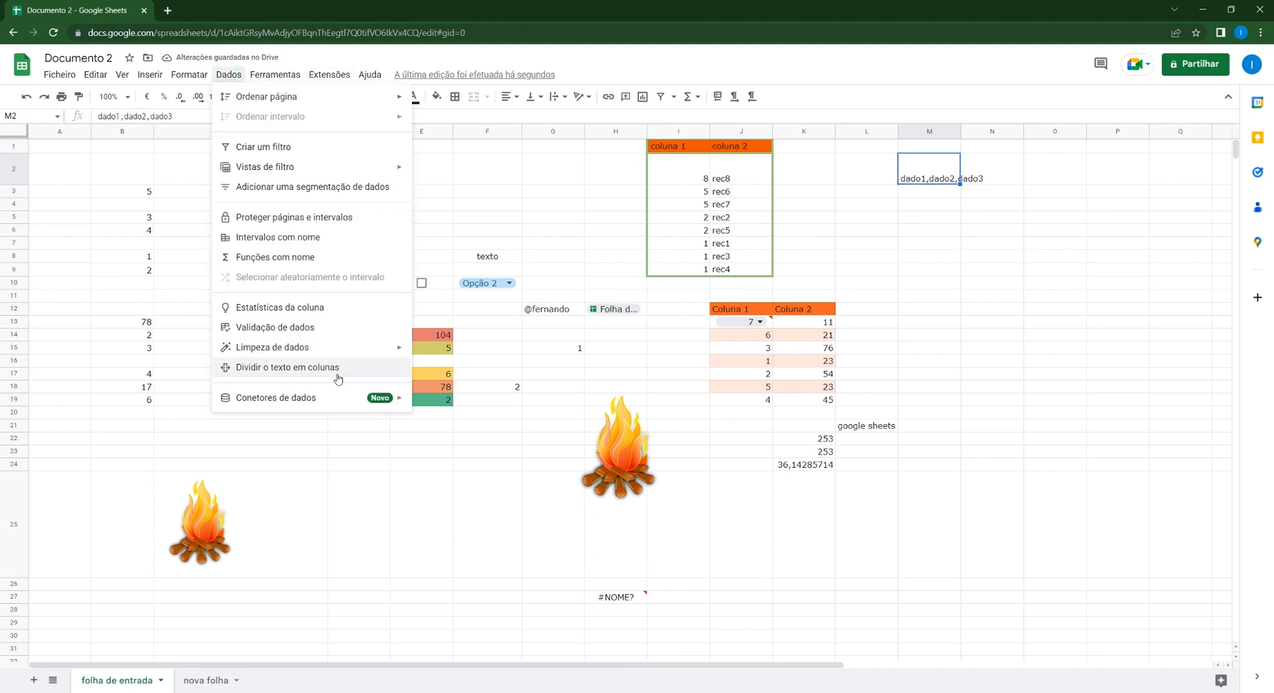
click(304, 372)
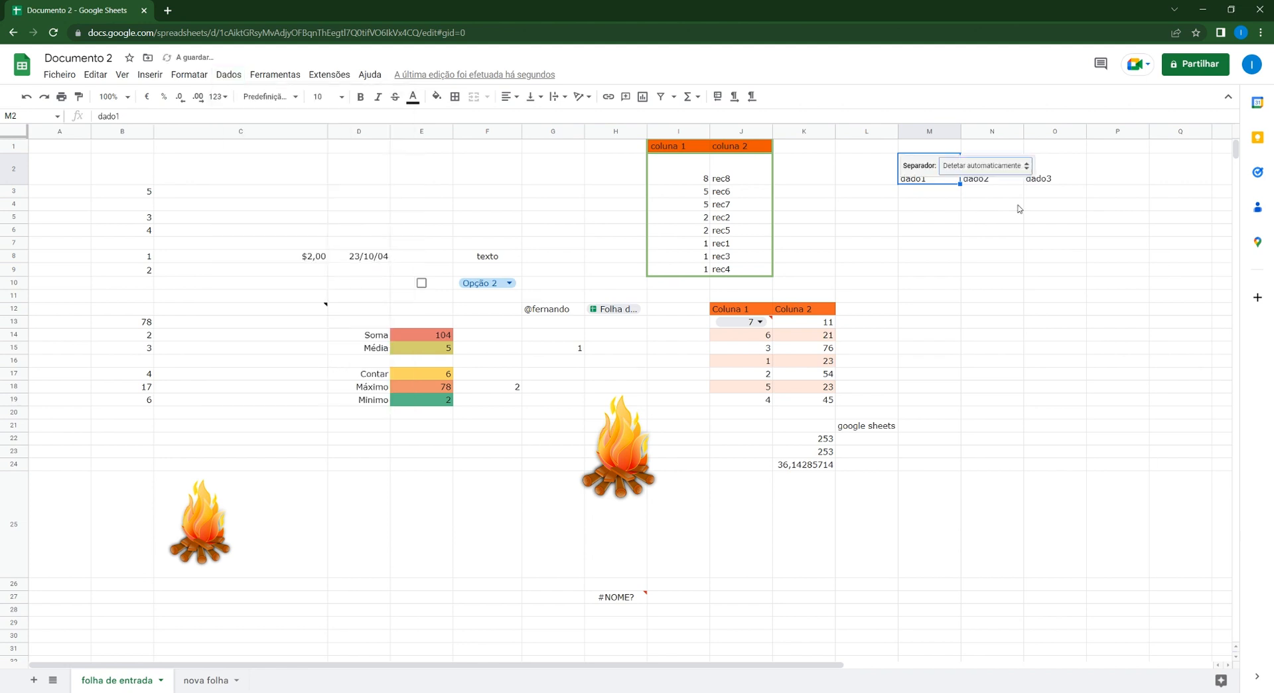
click(1027, 167)
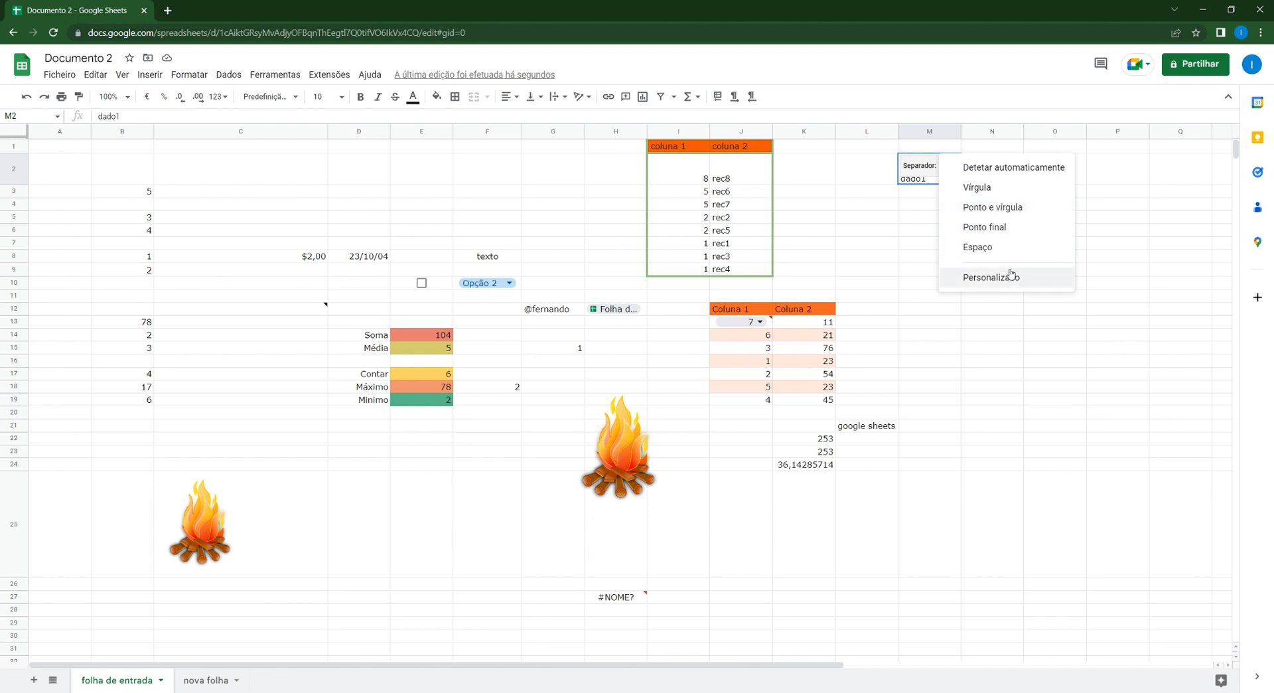
click(993, 191)
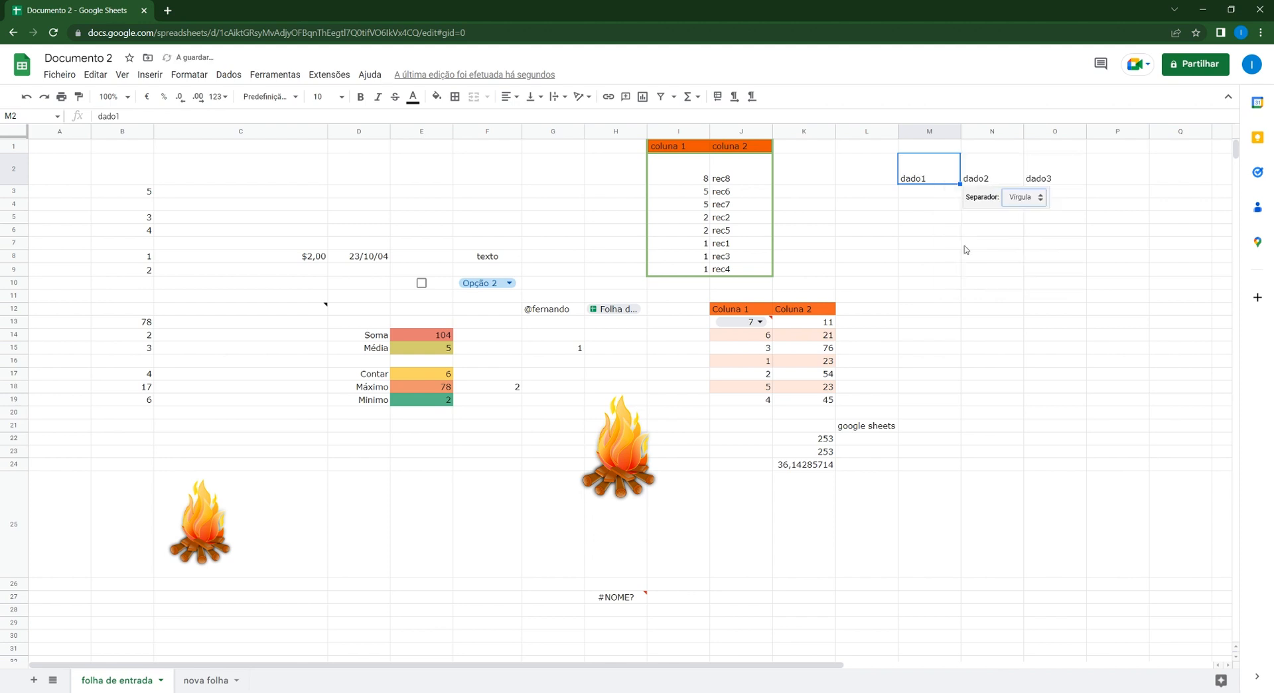
click(958, 256)
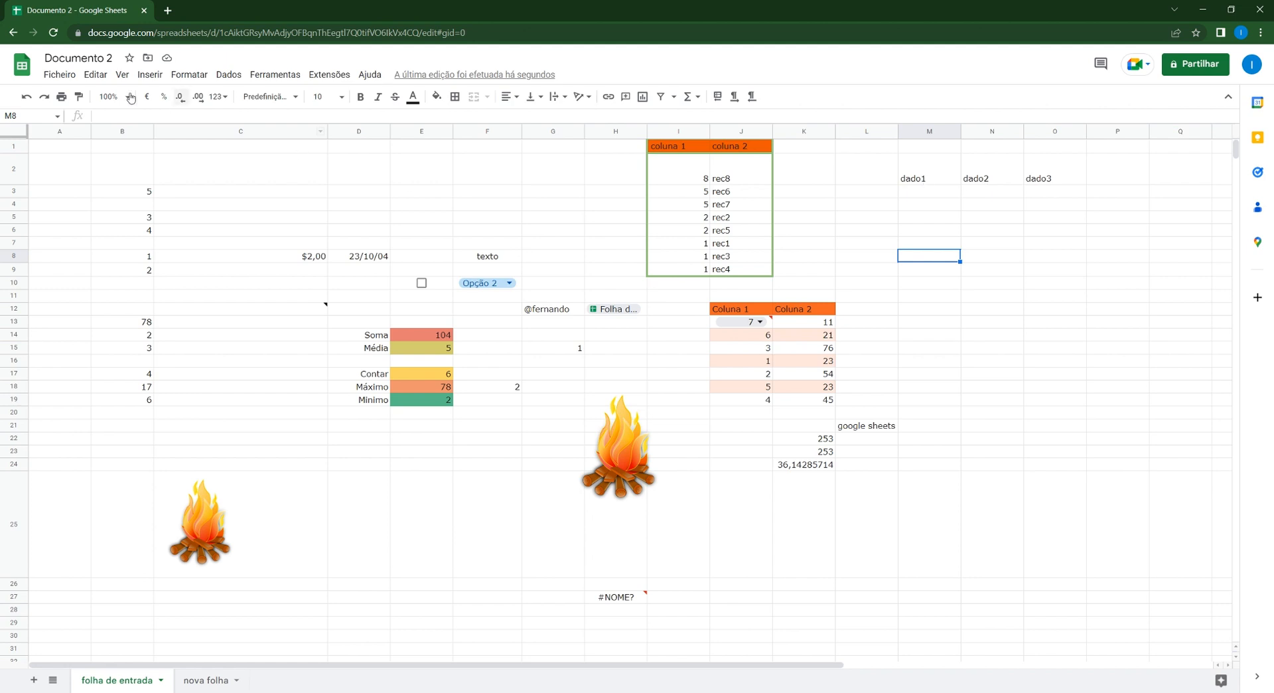
click(193, 75)
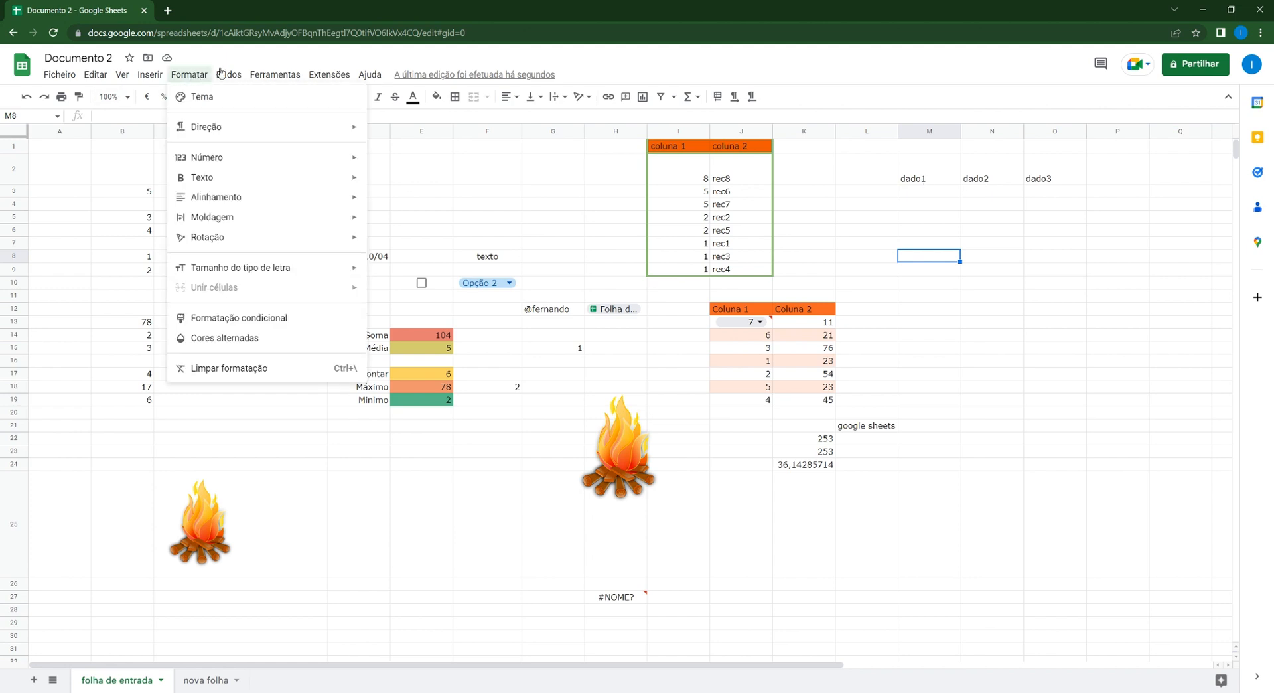
mouse_move(223, 74)
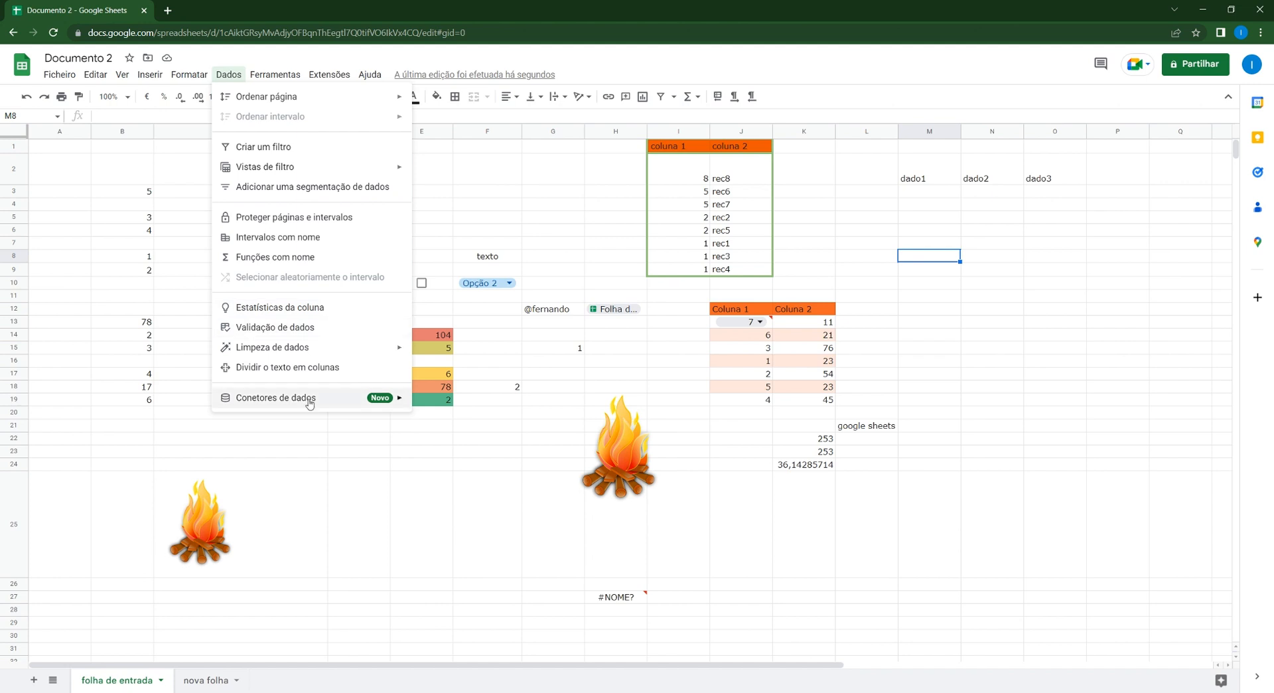
mouse_move(308, 401)
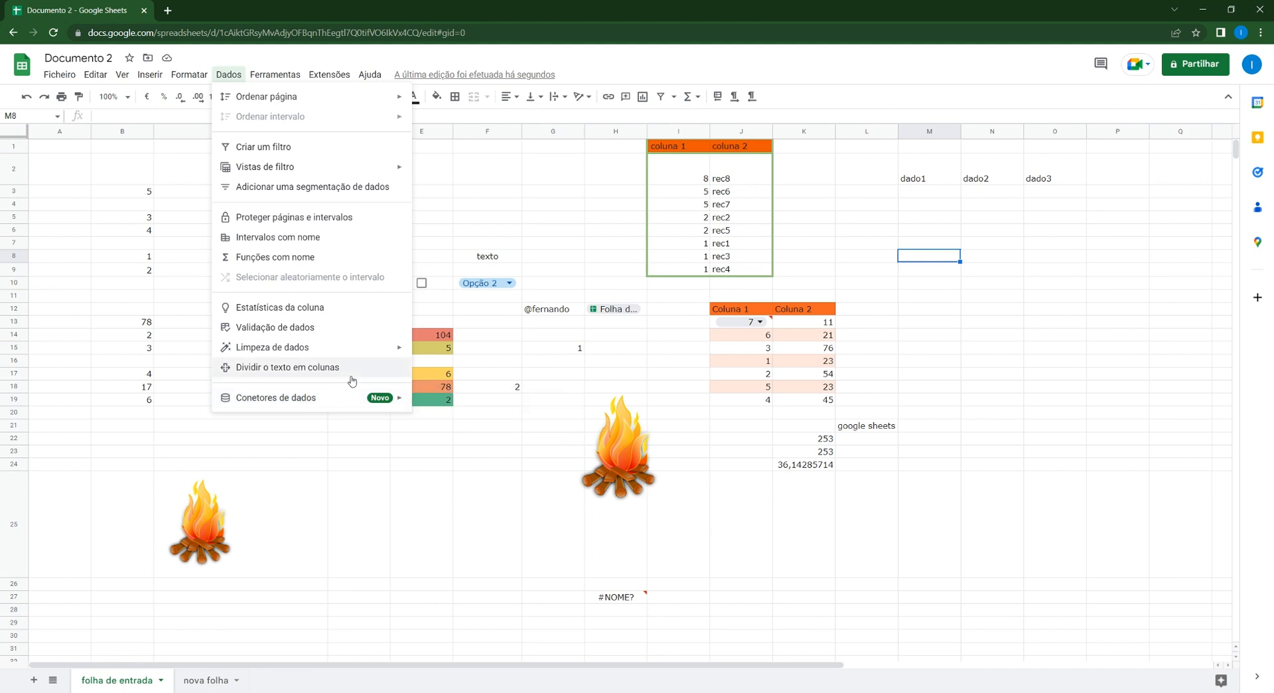
click(491, 468)
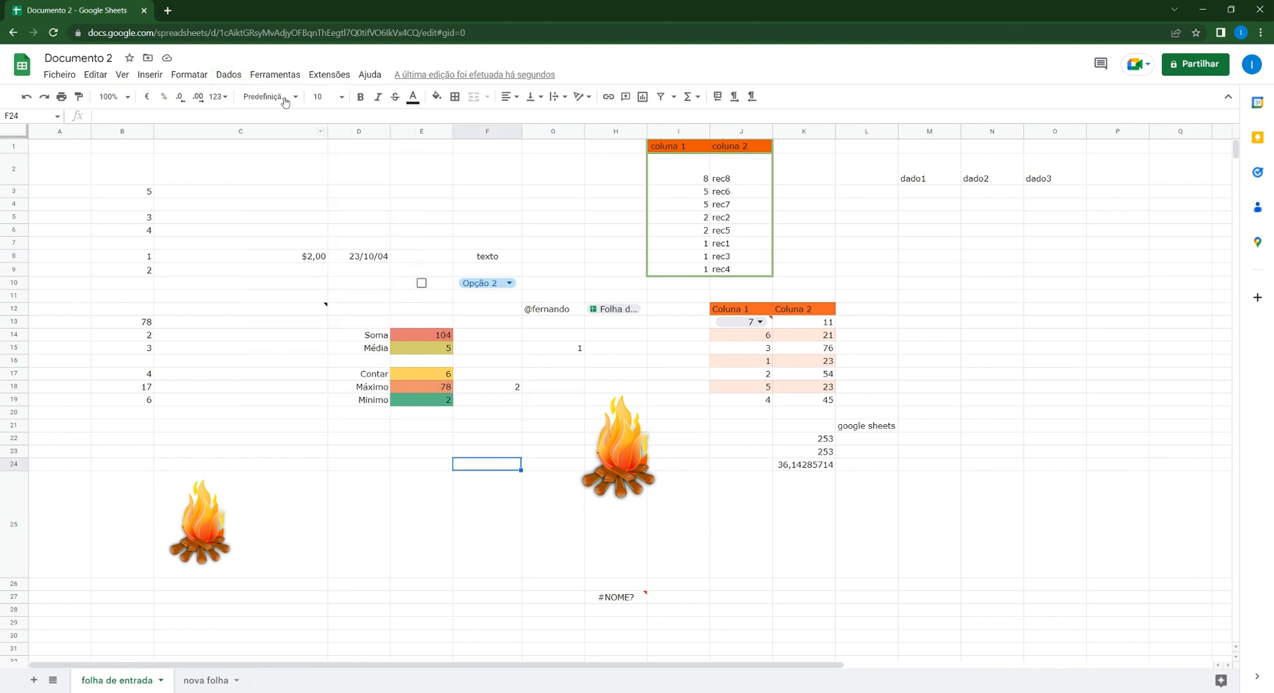